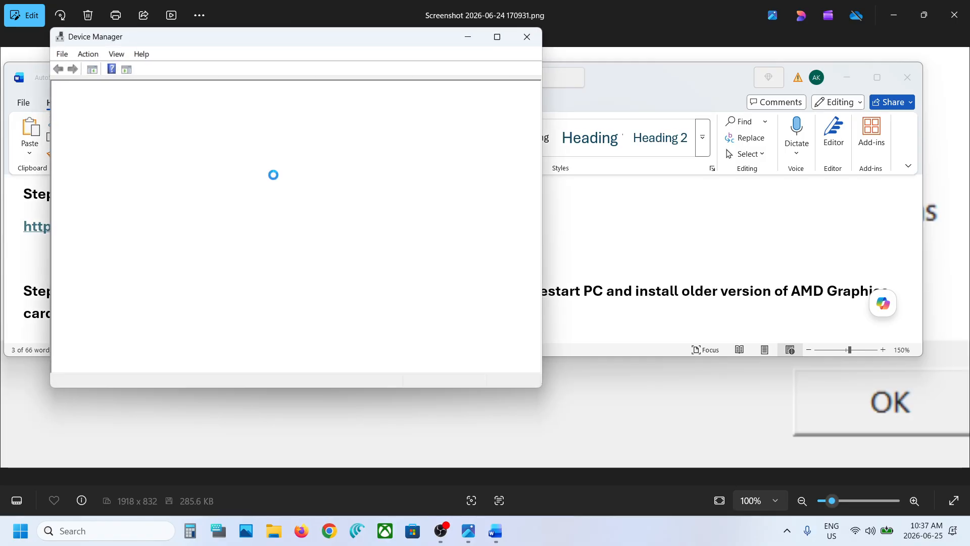
Check the driver details and roll-back option in the properties of the NVIDIA GeForce RTX 3050 Laptop GPU under Display adaptors, and close them
click(70, 190)
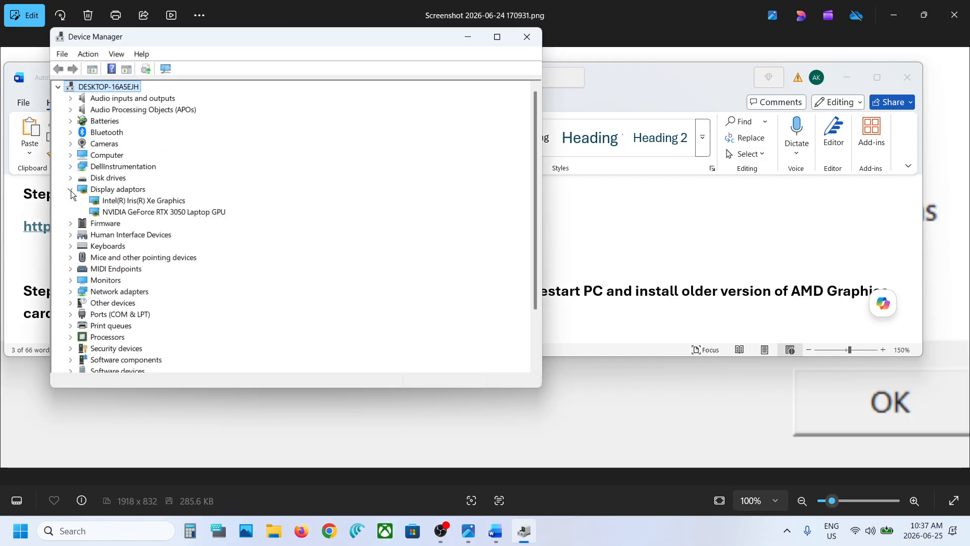
click(143, 212)
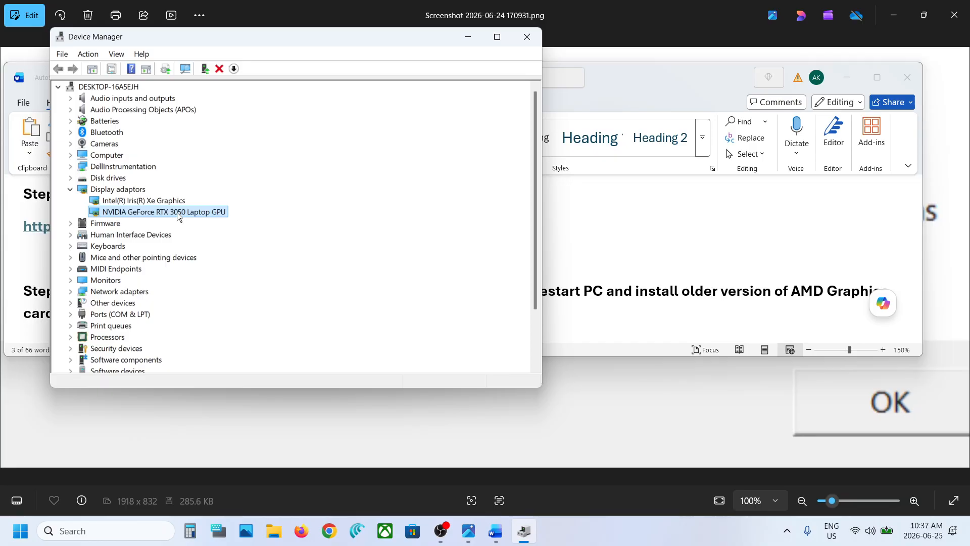
right_click(144, 211)
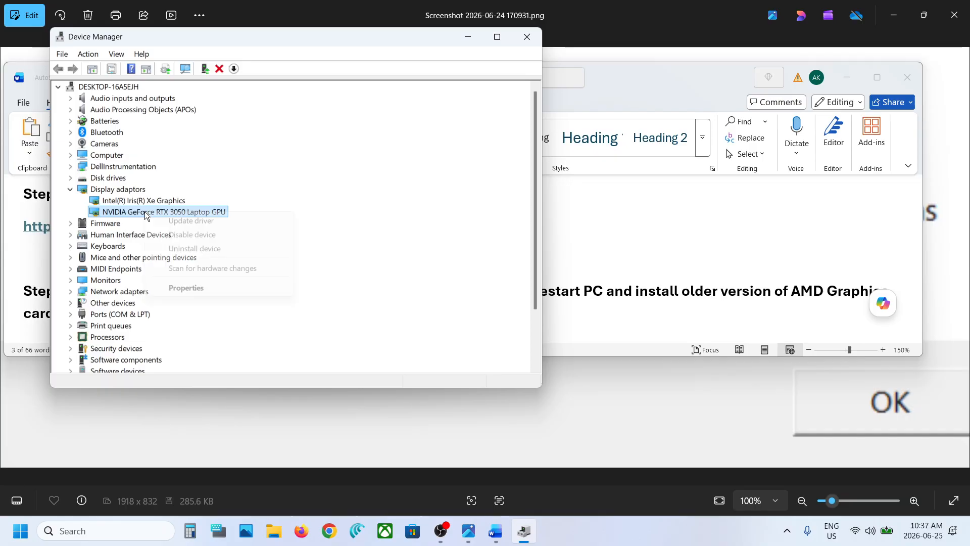
click(187, 287)
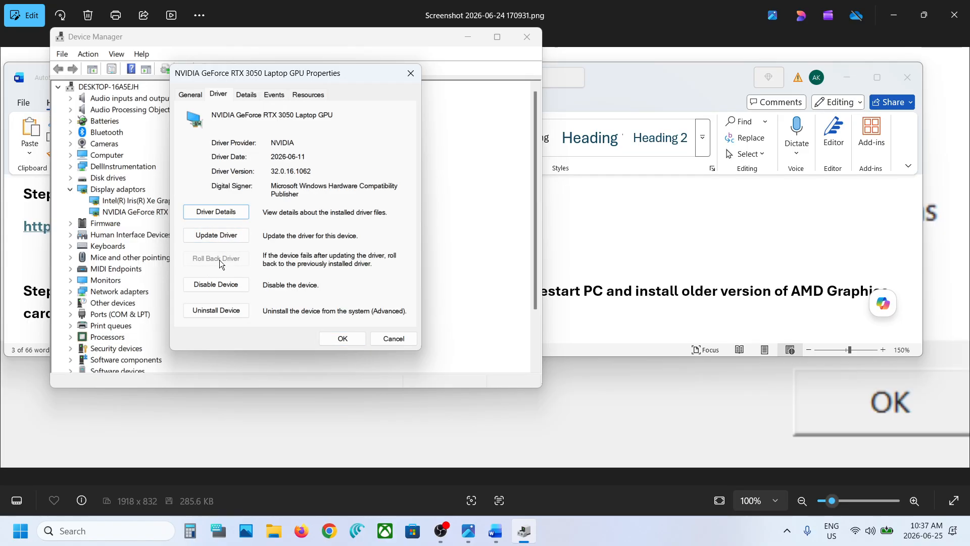
click(340, 336)
Show the Restart choice among the Windows power options without restarting, and return to the Word document
click(20, 530)
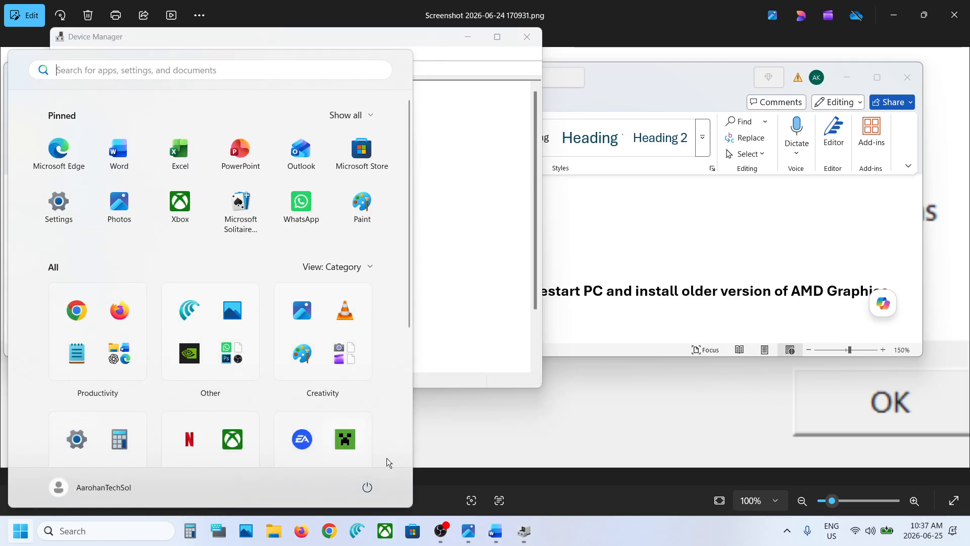
click(367, 486)
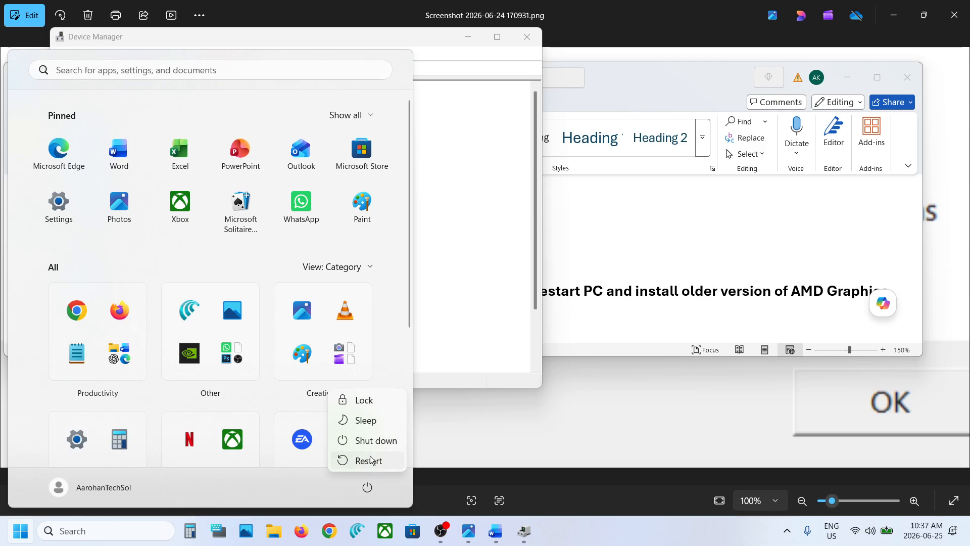
click(458, 296)
click(610, 249)
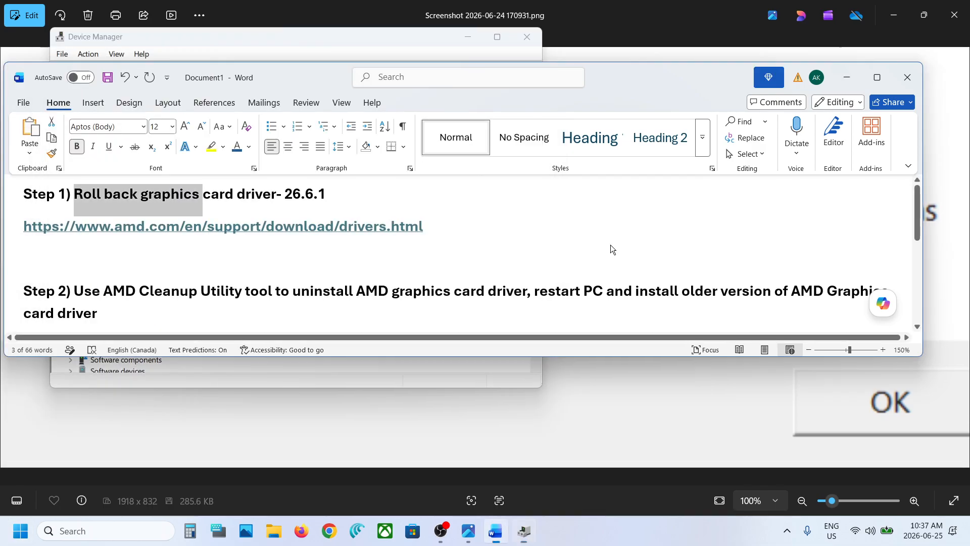
Open the AMD drivers link from Step 1 and submit the product selection Graphics, Radeon RX, Radeon RX 9000 Series, AMD Radeon RX 9070 XT
ctrl+click(261, 231)
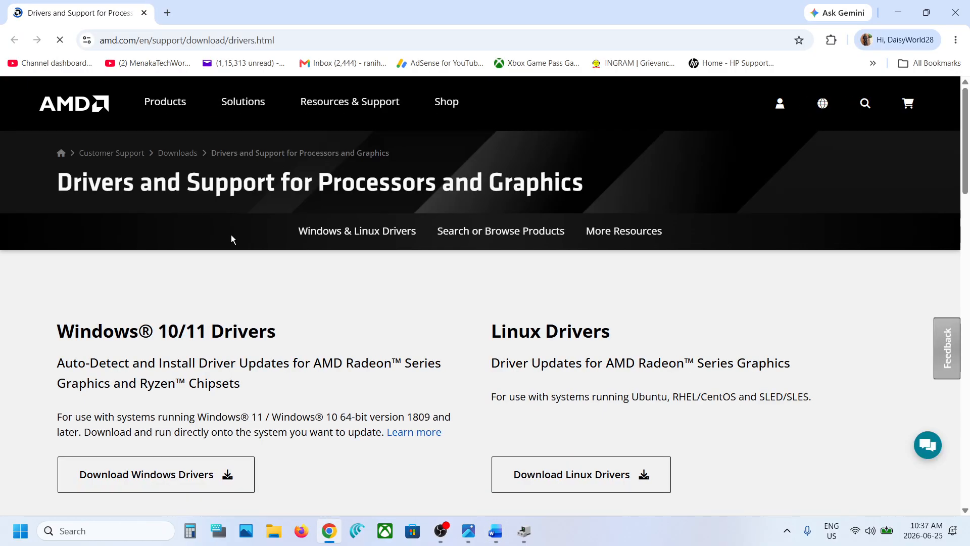
scroll(232, 237, down, 8)
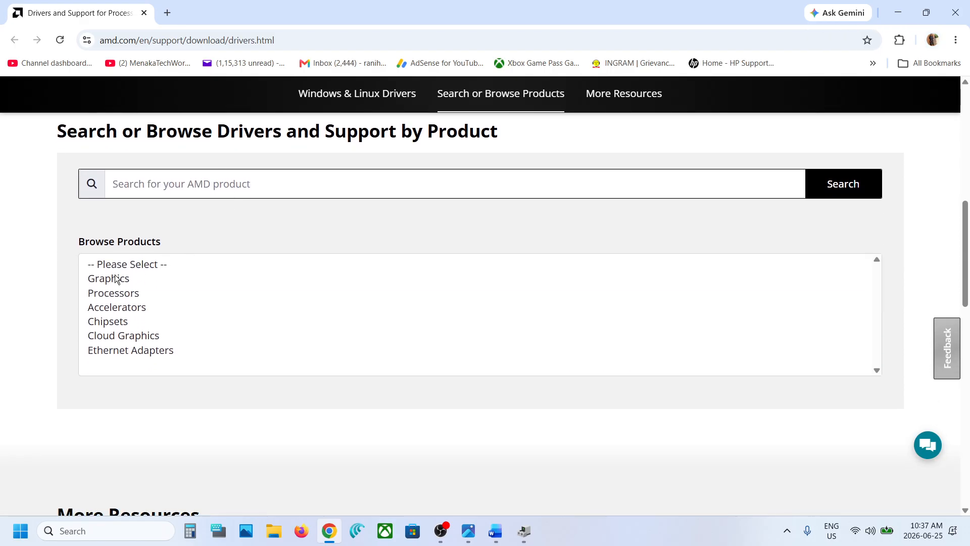
click(114, 275)
click(121, 335)
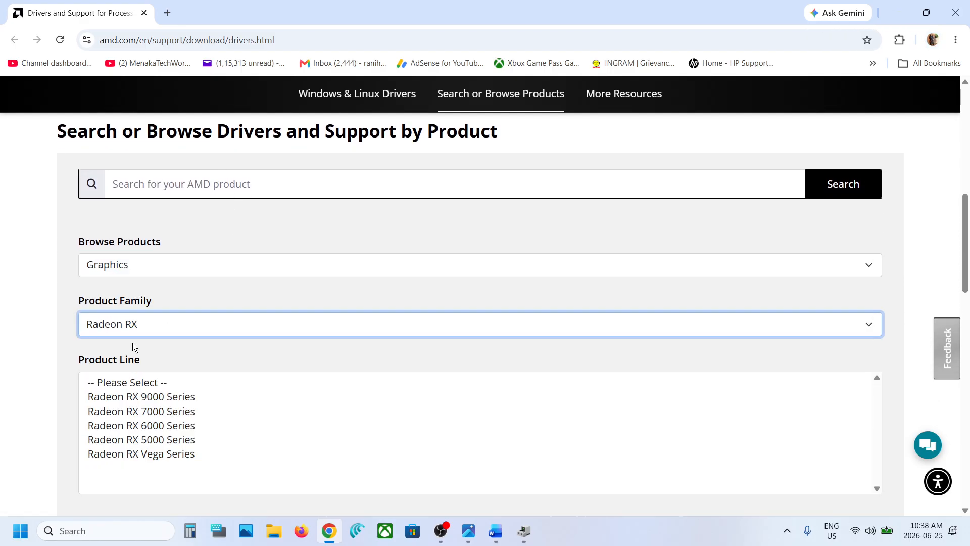
click(132, 397)
click(158, 457)
scroll(157, 460, down, 3)
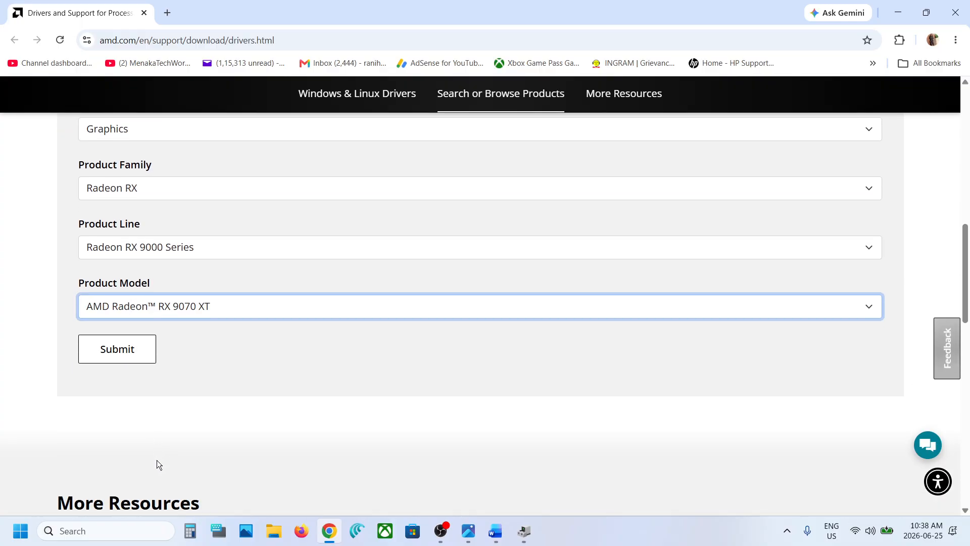
click(118, 349)
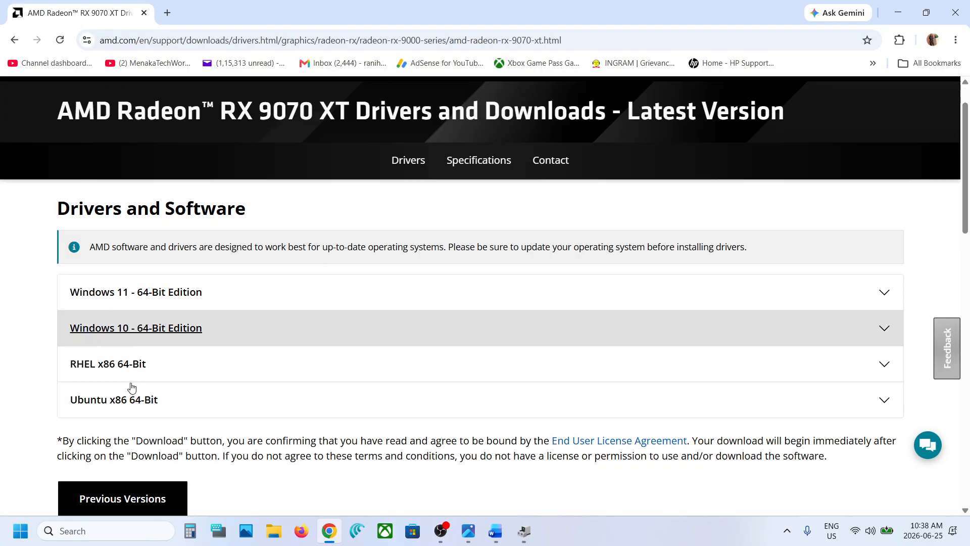
Open the previous driver versions for the RX 9070 XT and expand Windows 11 - 64-Bit Edition
scroll(126, 363, down, 3)
click(115, 367)
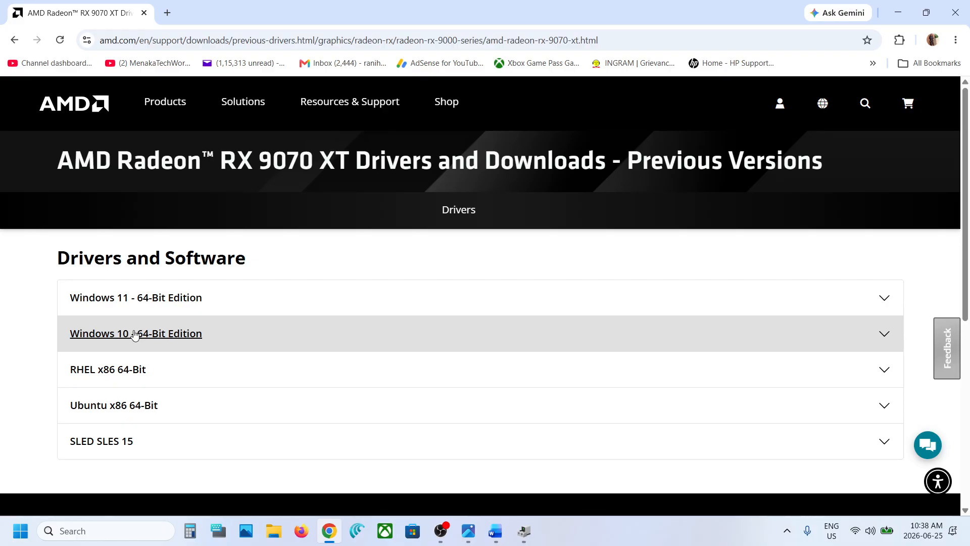
click(135, 298)
scroll(209, 360, down, 3)
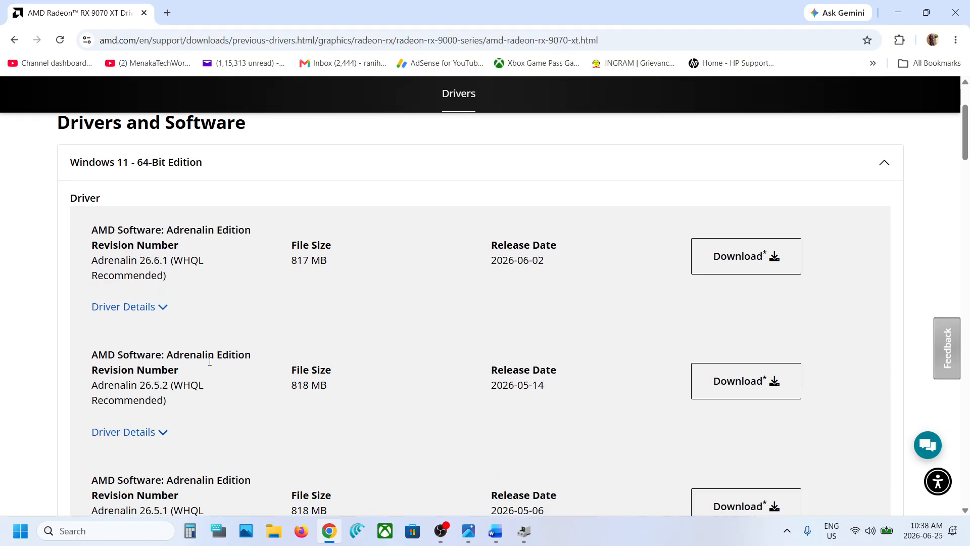
Highlight the Adrenalin revision numbers 26.6.1 and 26.5.2 in the driver list to compare the older versions
drag(140, 260, 171, 261)
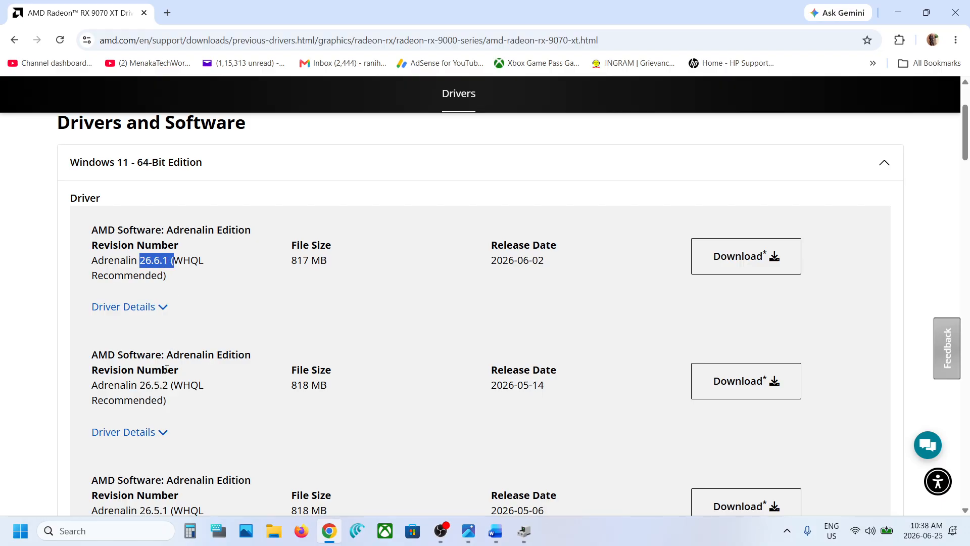
drag(140, 385, 169, 386)
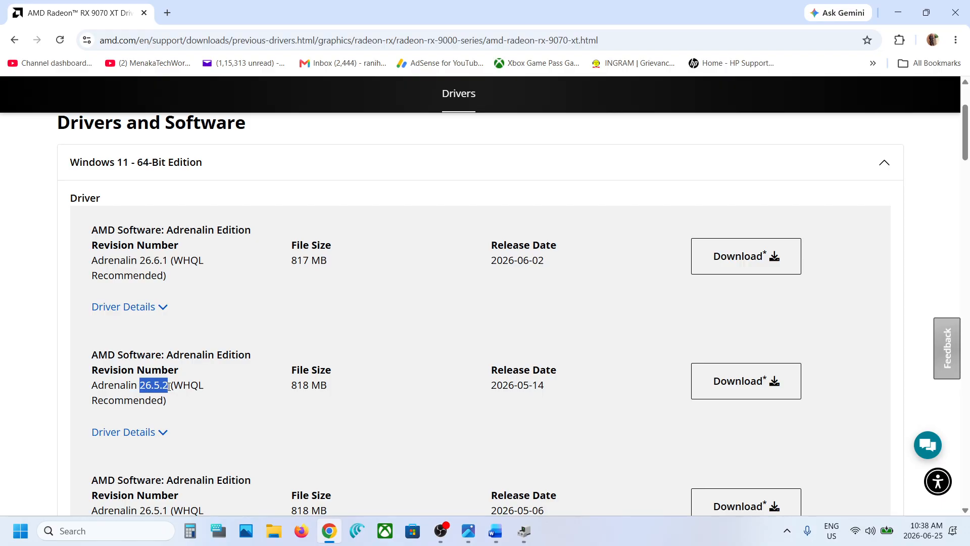
drag(142, 260, 170, 261)
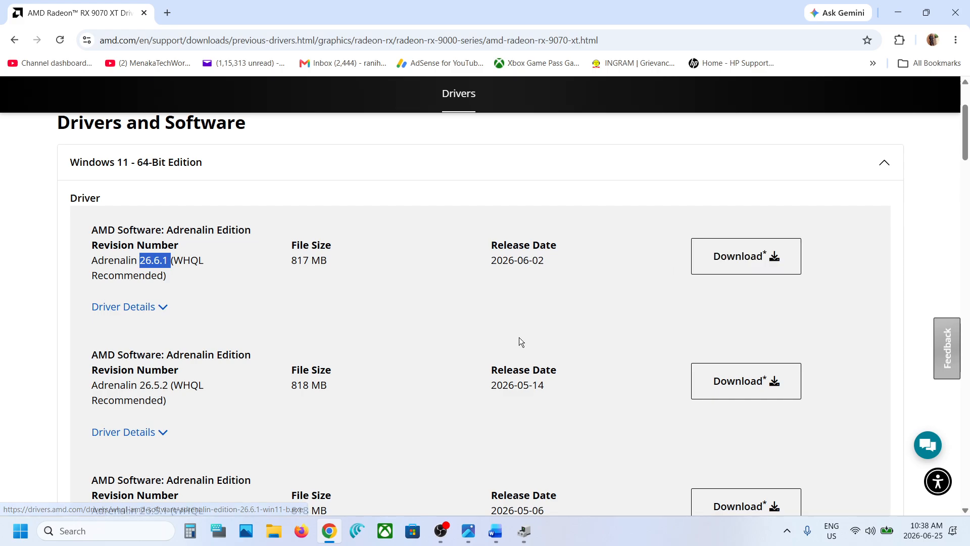
Switch to the Word document and copy the phrase "AMD Cleanup Utility" from Step 2
click(494, 530)
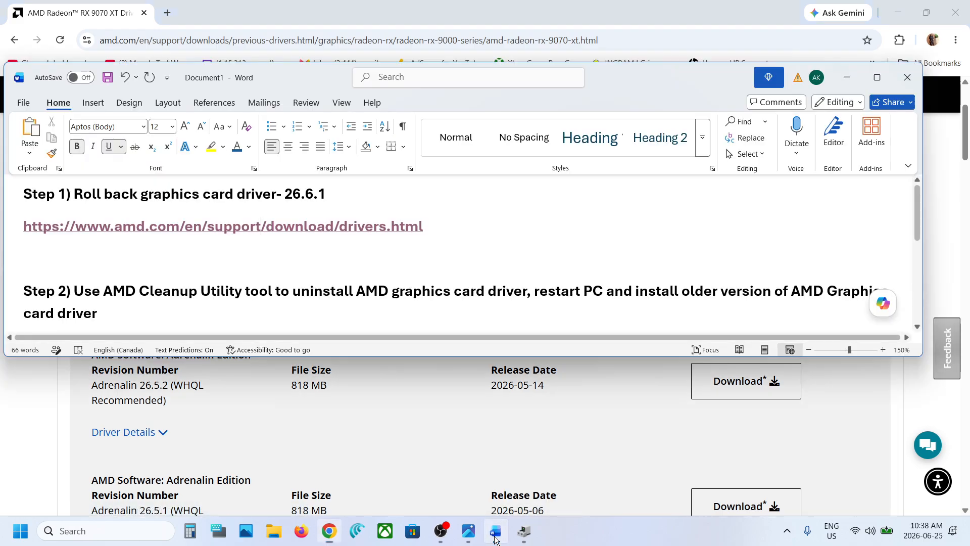
scroll(248, 263, down, 2)
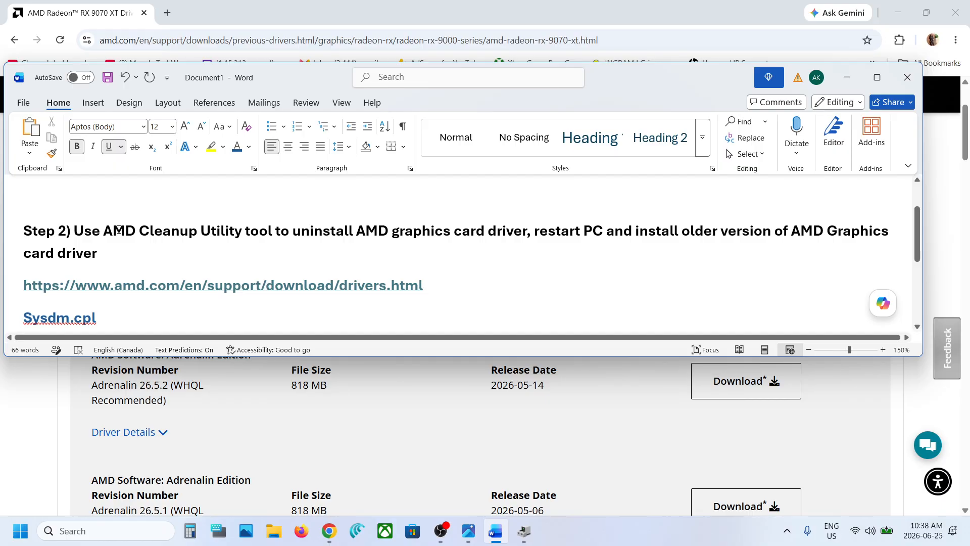
drag(108, 230, 242, 234)
key(ctrl+c)
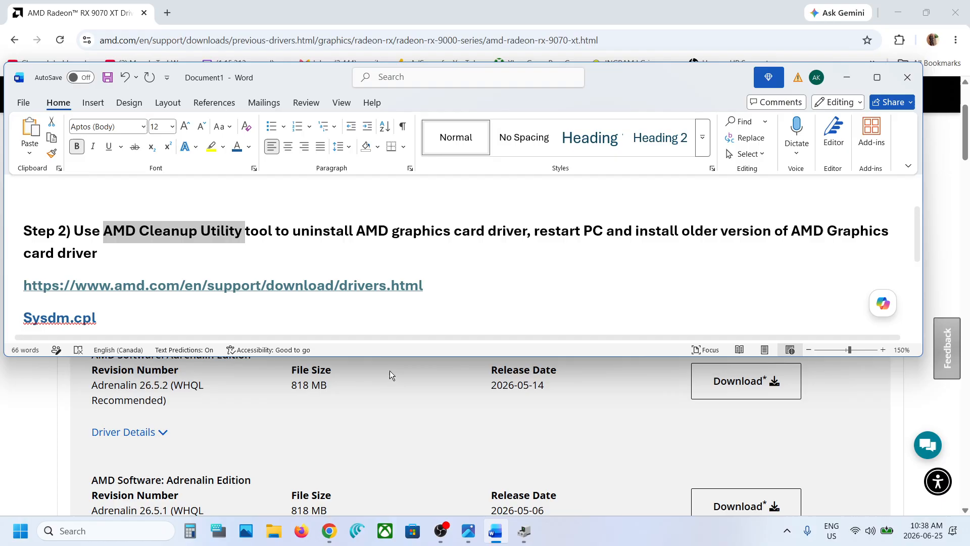
Switch to Chrome and search Google for "AMD Cleanup Utility" in a new tab
click(329, 530)
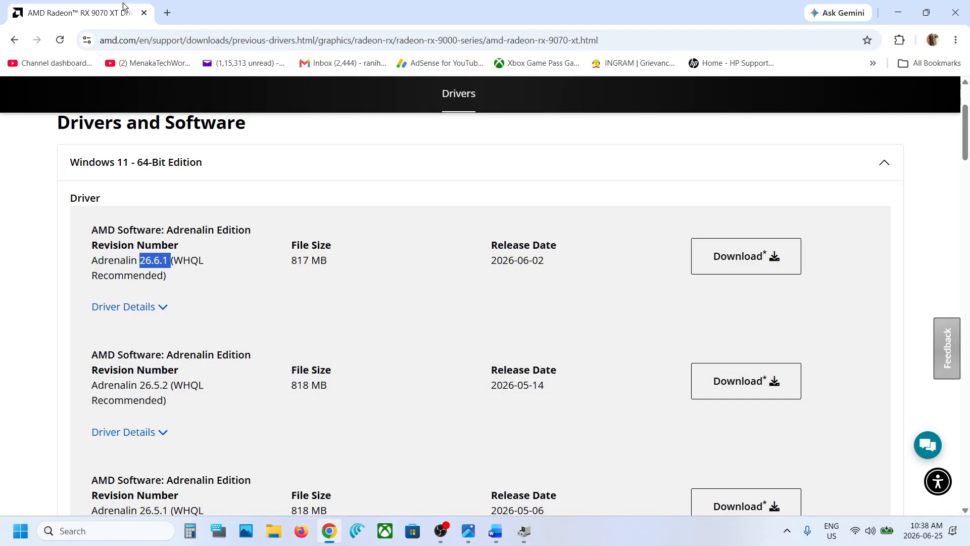
click(167, 13)
key(ctrl+v)
key(Return)
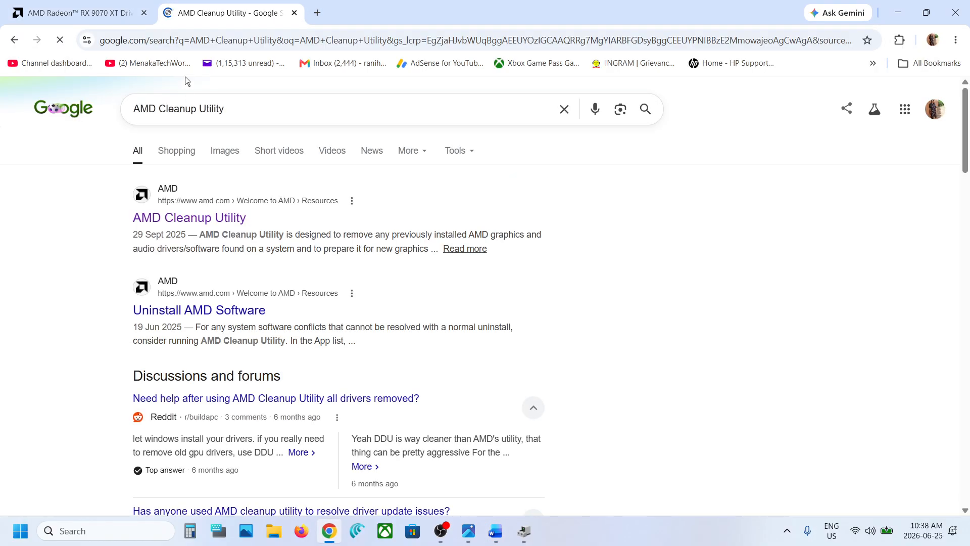
Download AMD Cleanup Utility for Windows from AMD's support article and review the usage instructions there
click(216, 223)
scroll(407, 386, down, 5)
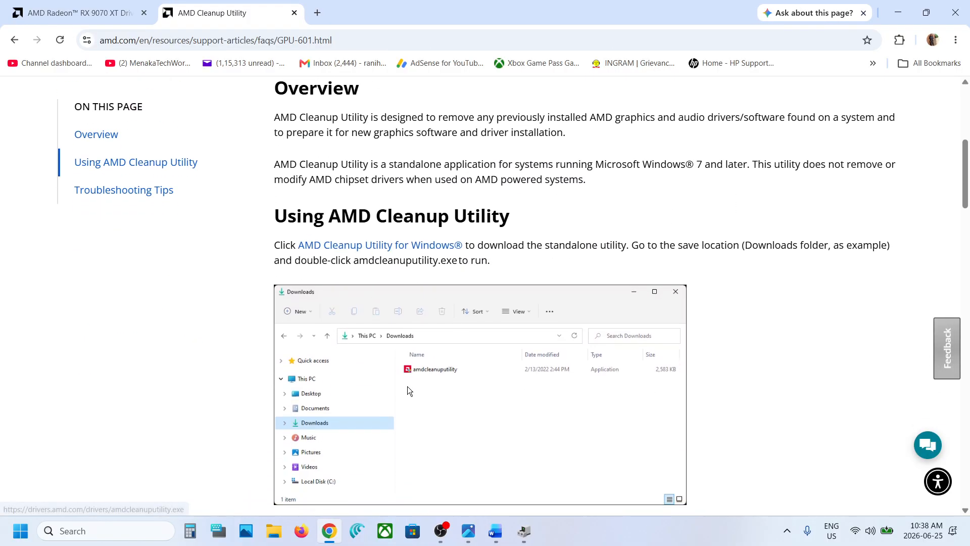
scroll(407, 386, down, 1)
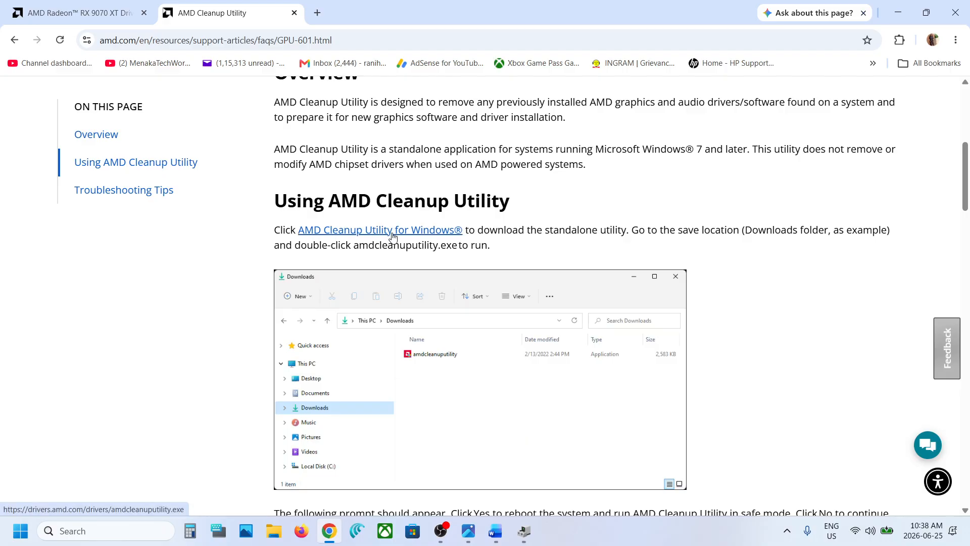
click(409, 236)
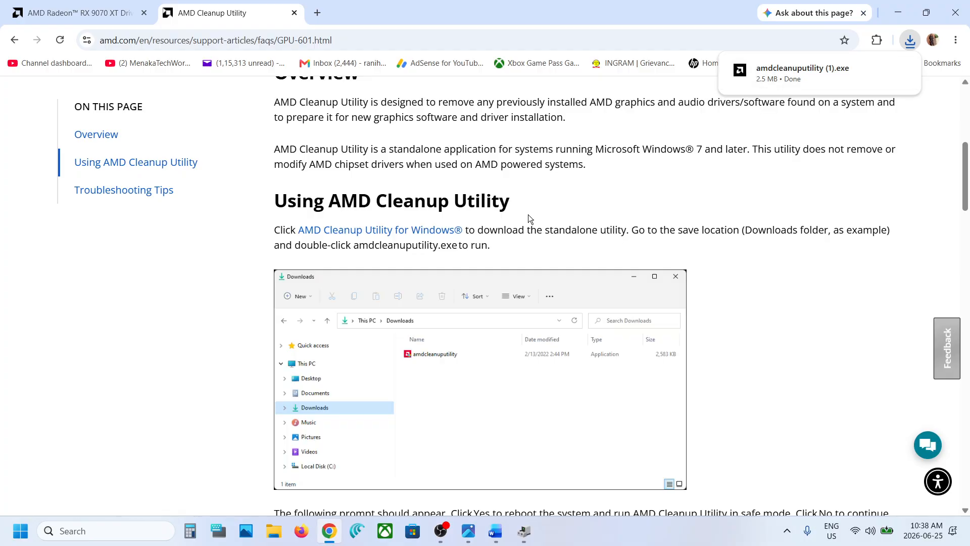
scroll(529, 214, down, 15)
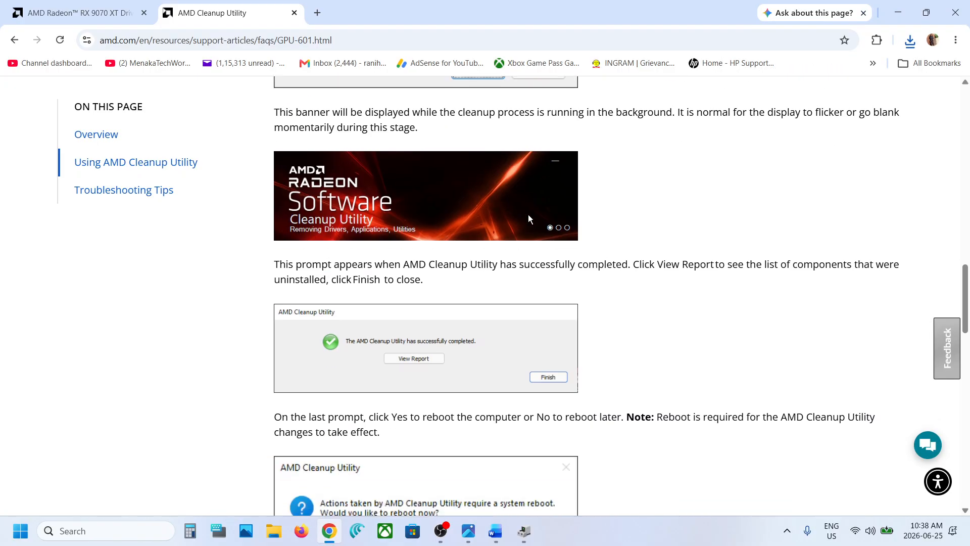
scroll(528, 214, up, 18)
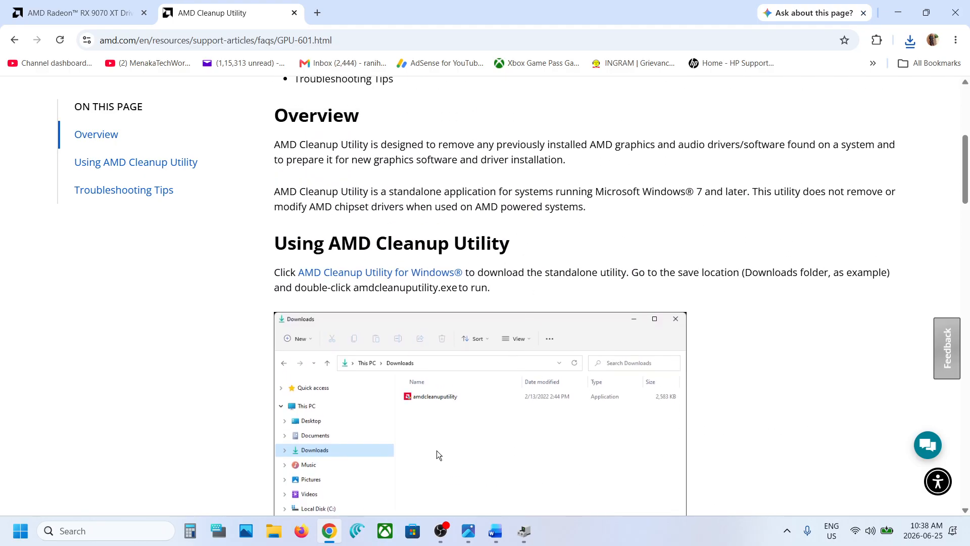
Show the Windows power options without restarting, and highlight "install older version of AMD" in Step 2 of the Word document
click(20, 530)
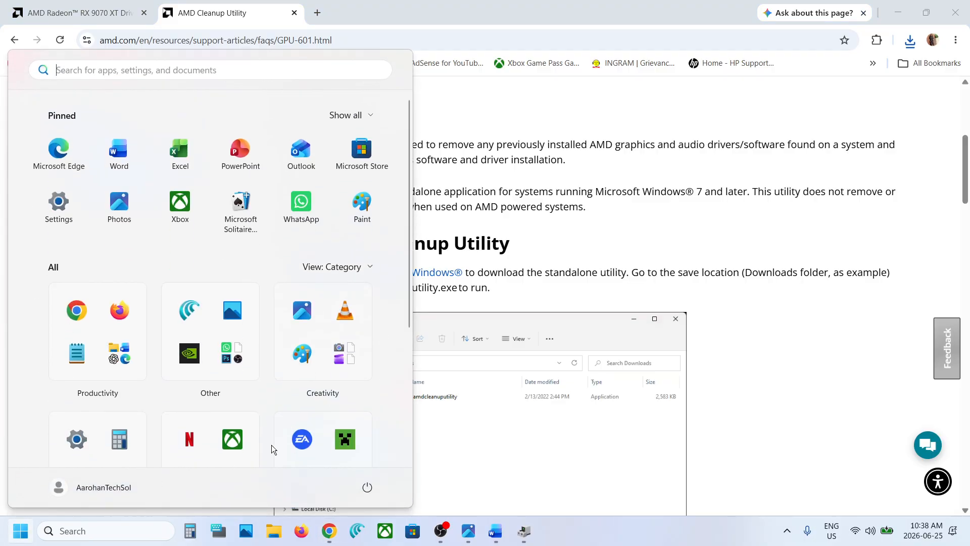
click(367, 486)
key(alt+Tab)
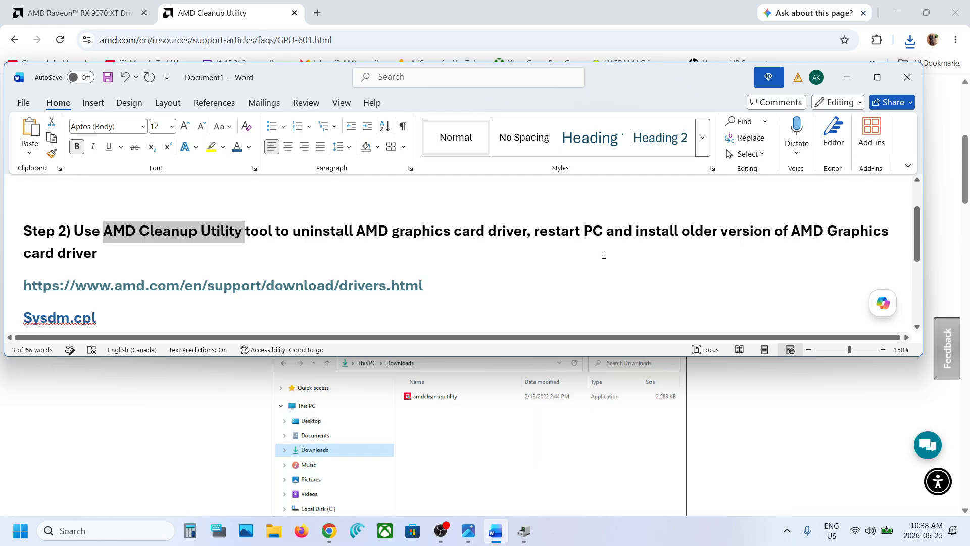
drag(680, 233, 824, 233)
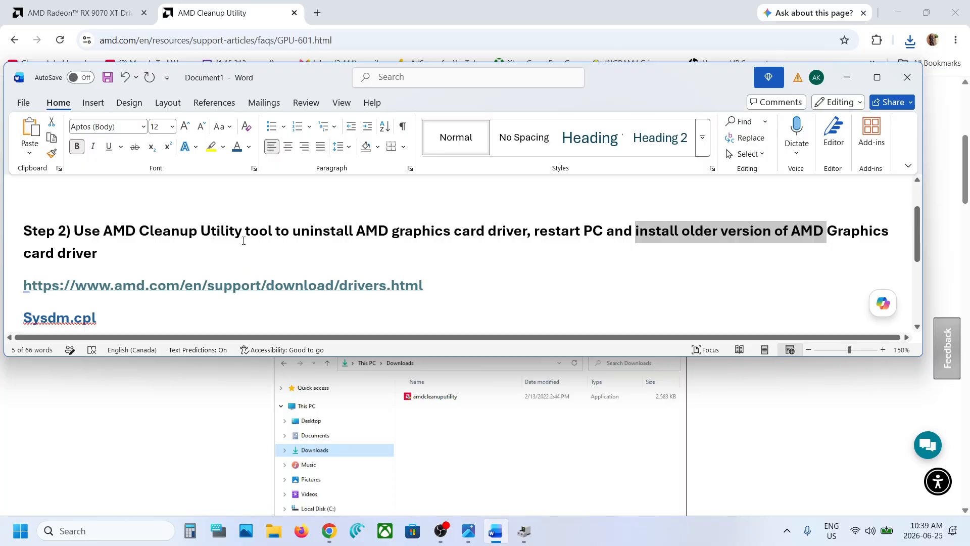
In Chrome, go back to the RX 9070 XT's latest drivers page, reopen its previous versions and expand Windows 11 - 64-Bit Edition
click(86, 19)
scroll(202, 243, up, 2)
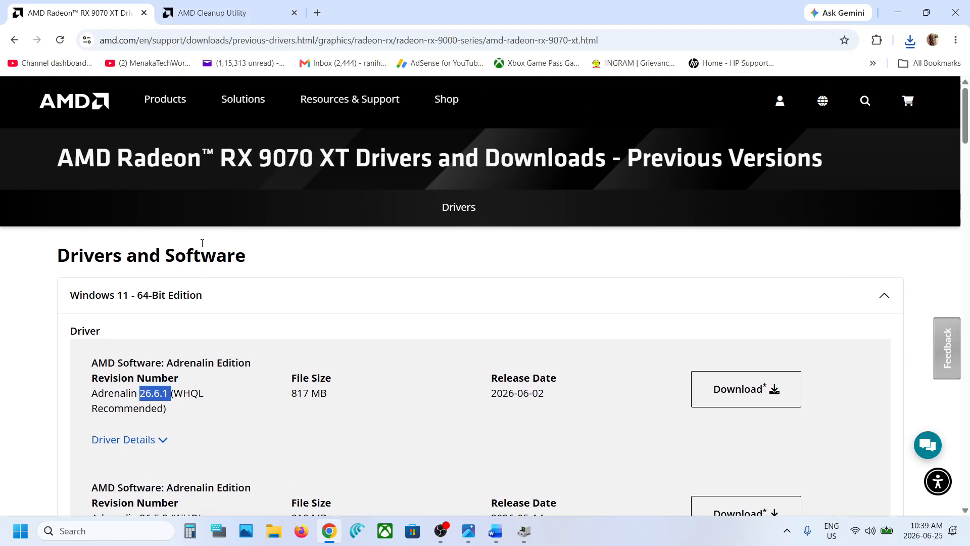
scroll(202, 243, down, 3)
click(15, 47)
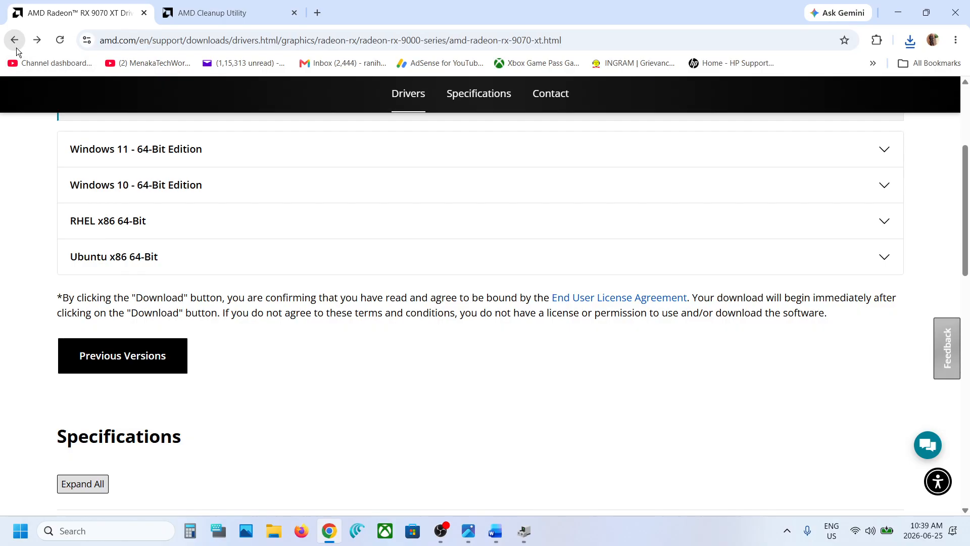
scroll(201, 177, down, 3)
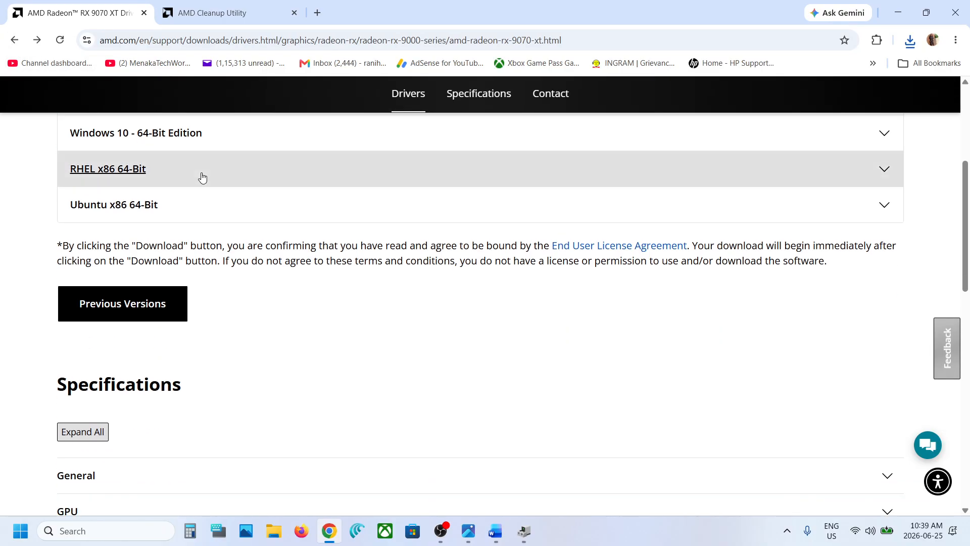
click(112, 326)
scroll(219, 288, down, 2)
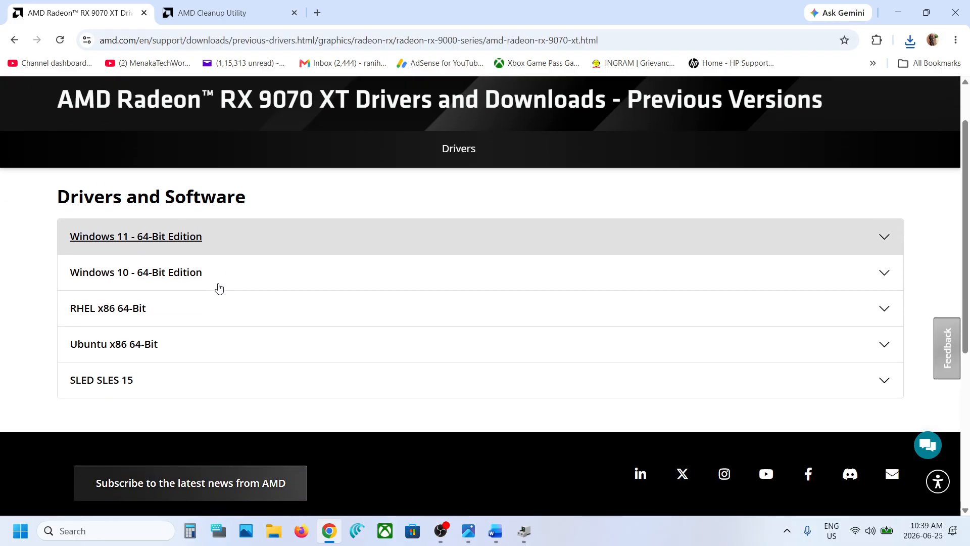
click(134, 209)
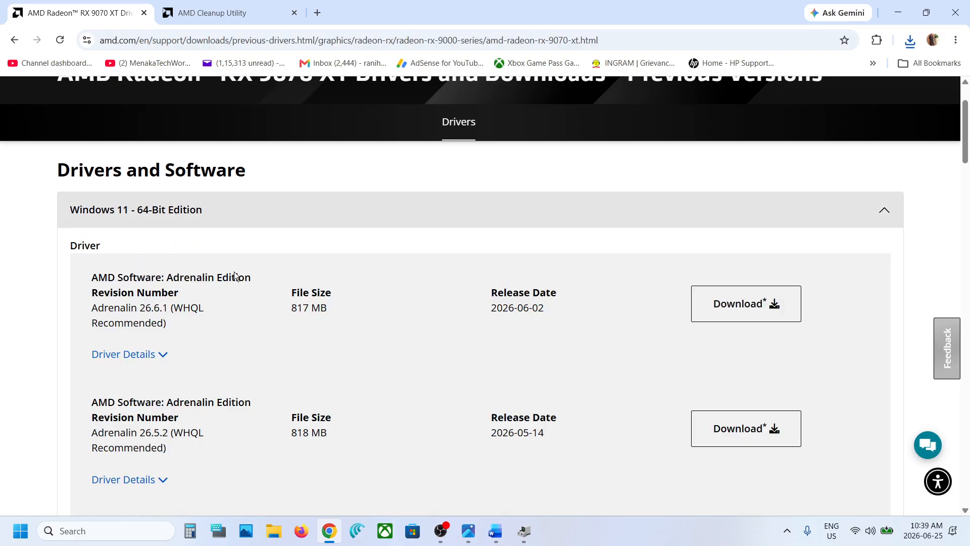
Highlight the Adrenalin 26.6.1 and 26.5.2 revision numbers in the Windows 11 driver list
mouse_move(127, 318)
mouse_down()
mouse_move(205, 309)
mouse_move(141, 312)
mouse_up()
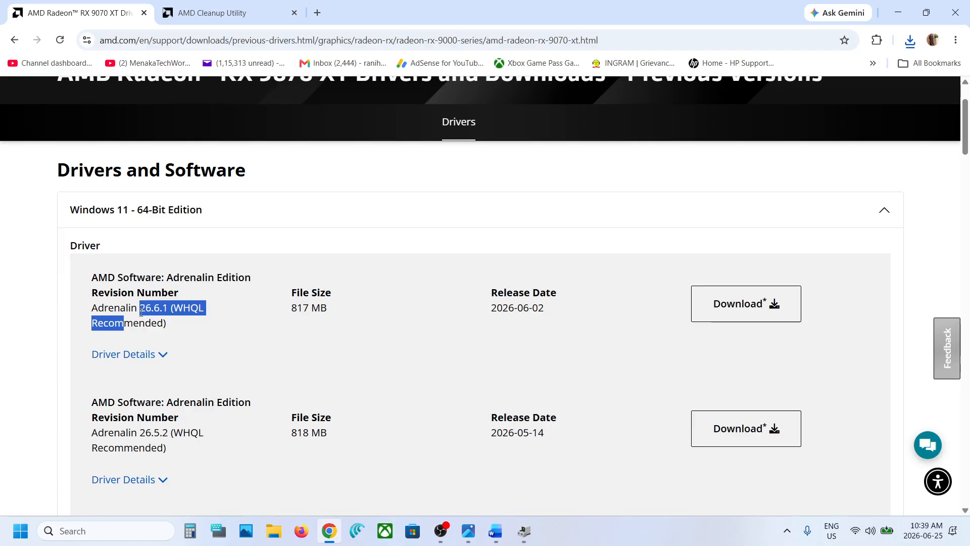
scroll(141, 311, down, 1)
drag(129, 388, 207, 397)
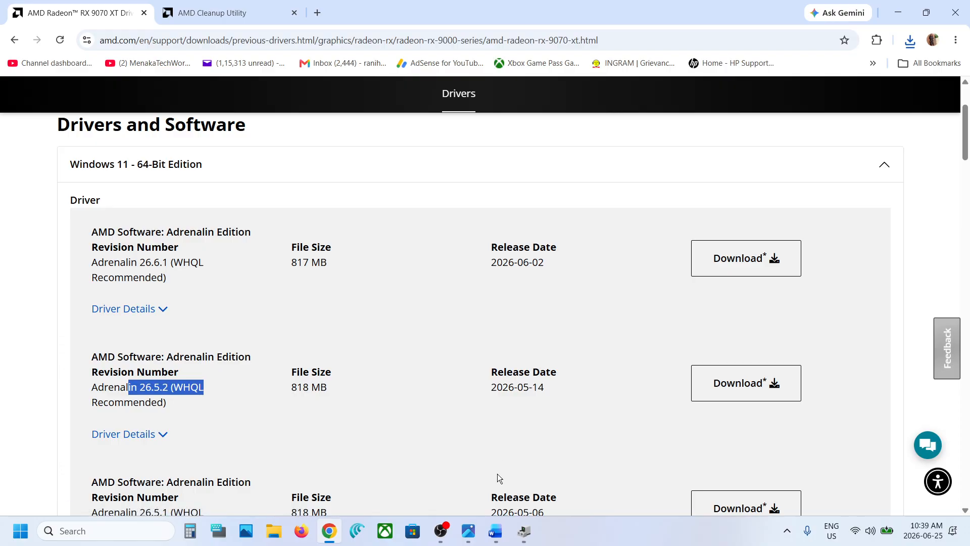
Switch to the Word document and highlight "Uninstall AMD graphics driver and restart PC" in Step 3
click(495, 535)
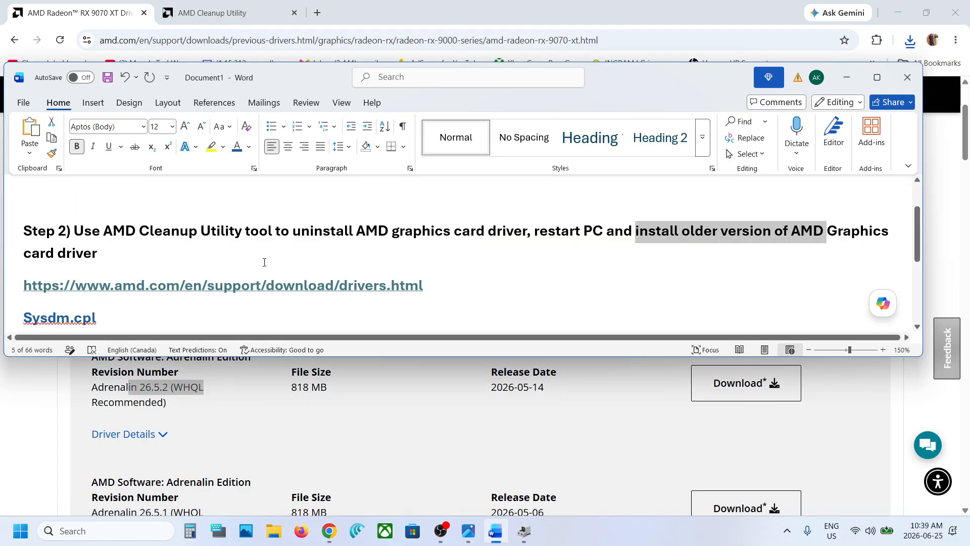
scroll(264, 262, down, 1)
scroll(202, 273, down, 3)
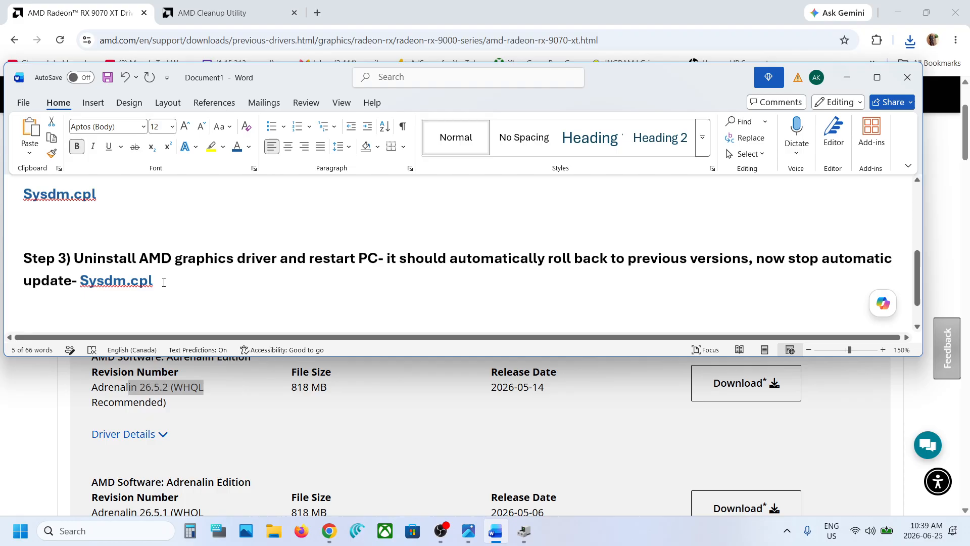
drag(83, 259, 378, 259)
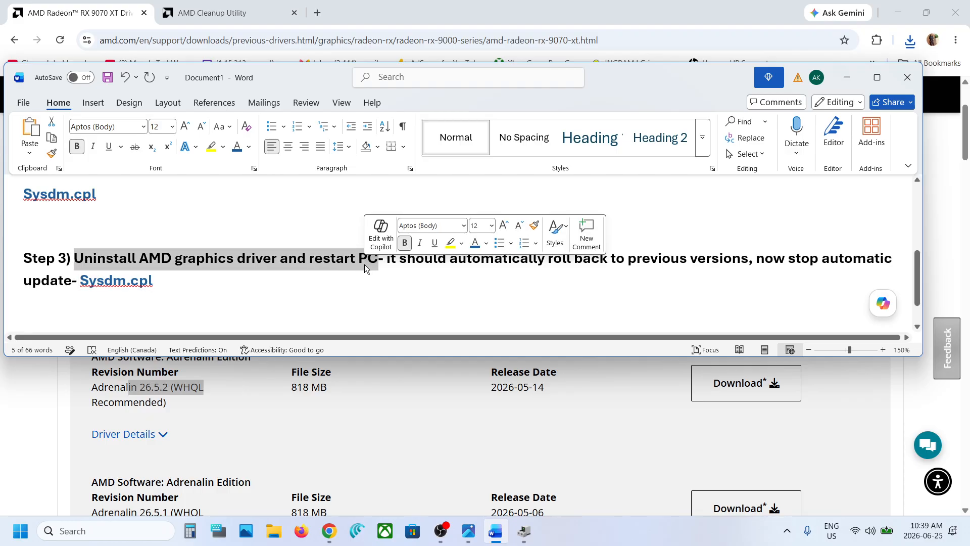
Show Device Manager's uninstall dialog for the NVIDIA GeForce RTX 3050 Laptop GPU with driver removal enabled, without uninstalling, and return to Word
right_click(14, 543)
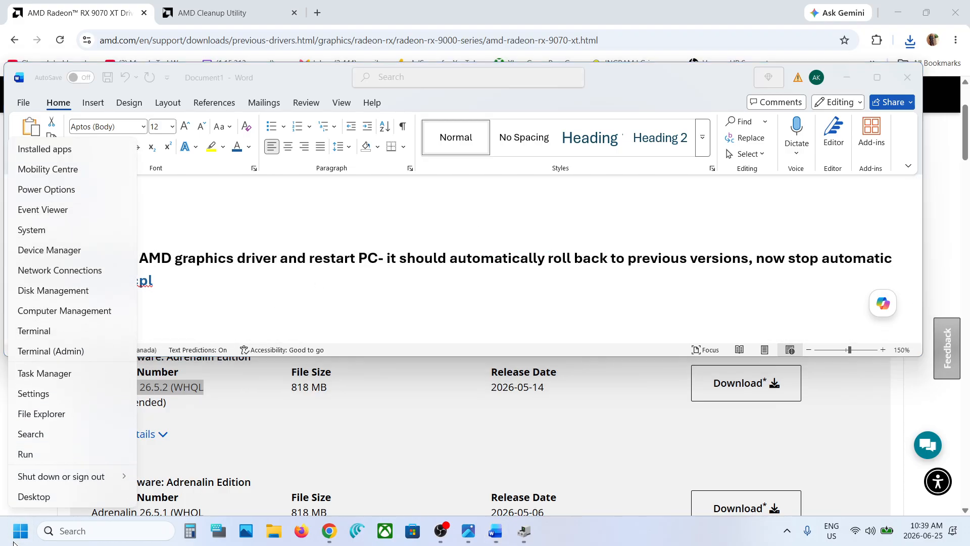
click(46, 247)
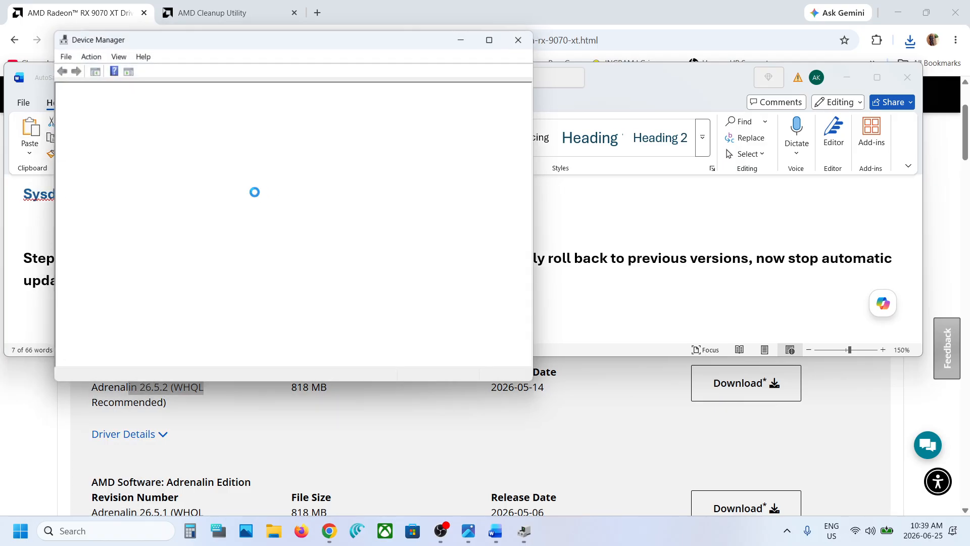
click(70, 189)
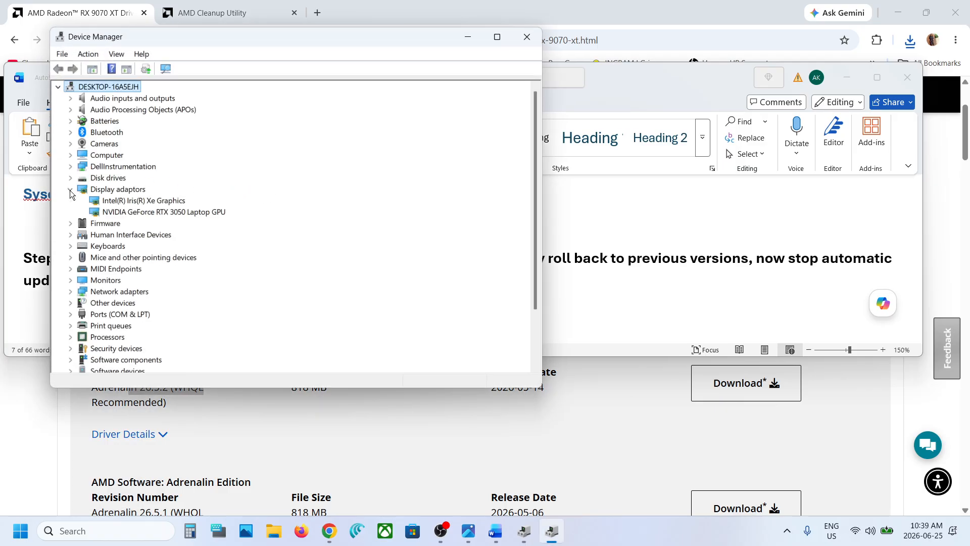
right_click(148, 215)
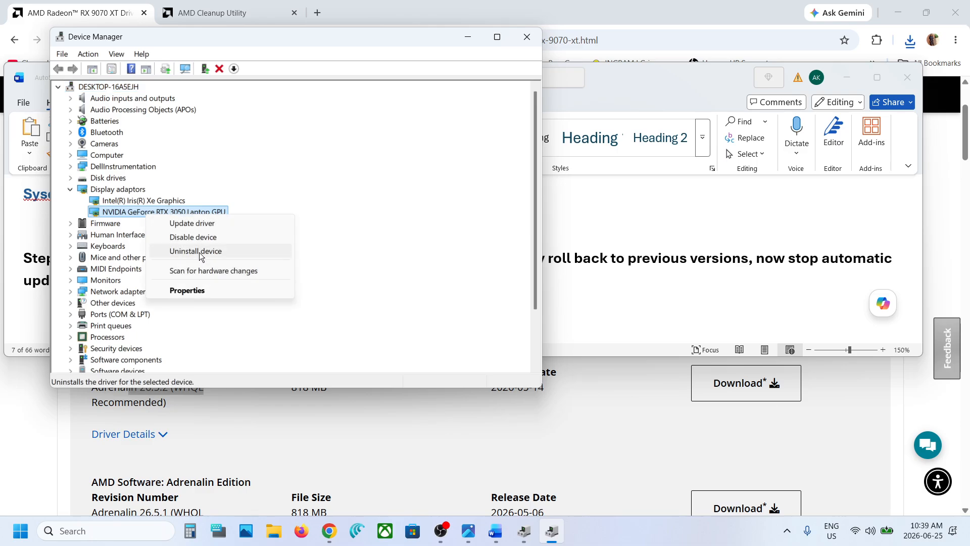
click(199, 252)
click(389, 266)
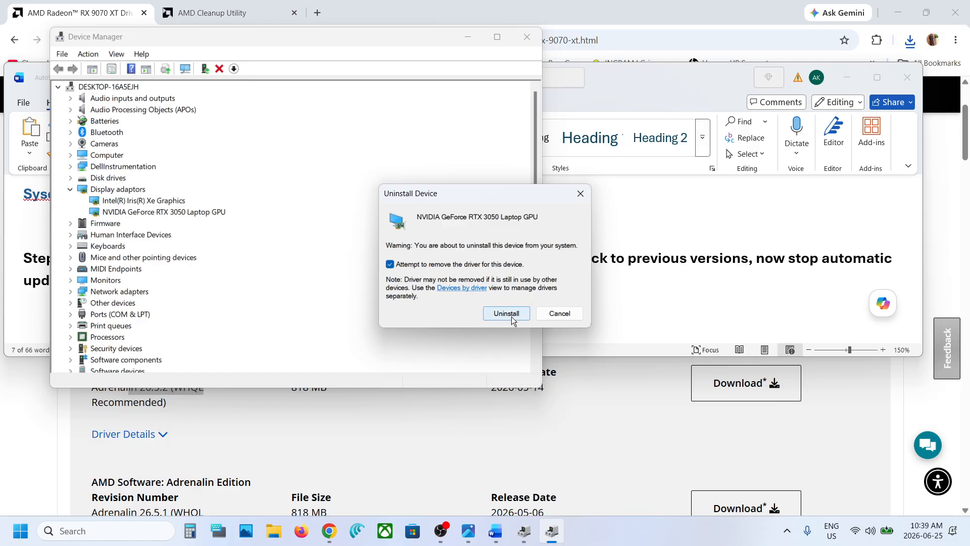
click(586, 336)
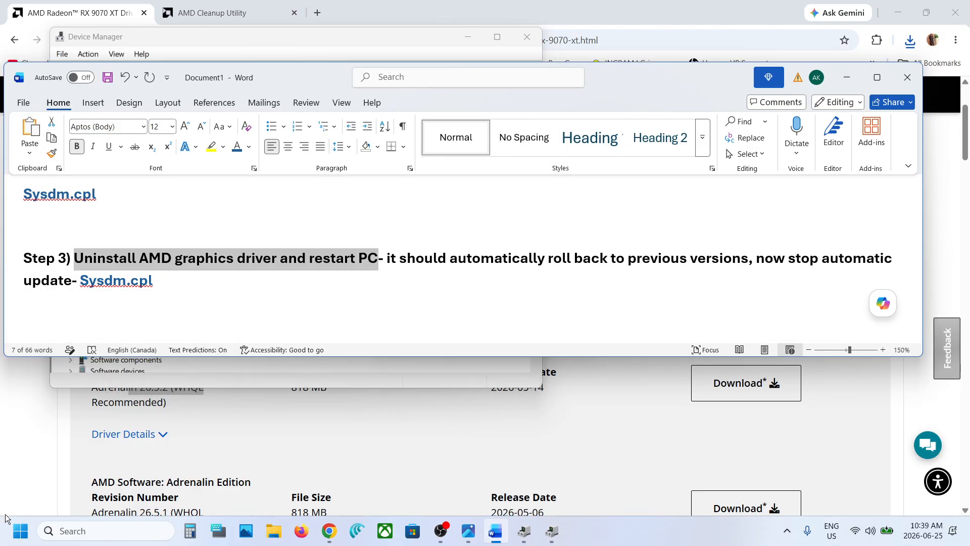
Show the Windows power options without restarting, and highlight "automatically roll back to previous" in Step 3 of the Word document
click(20, 531)
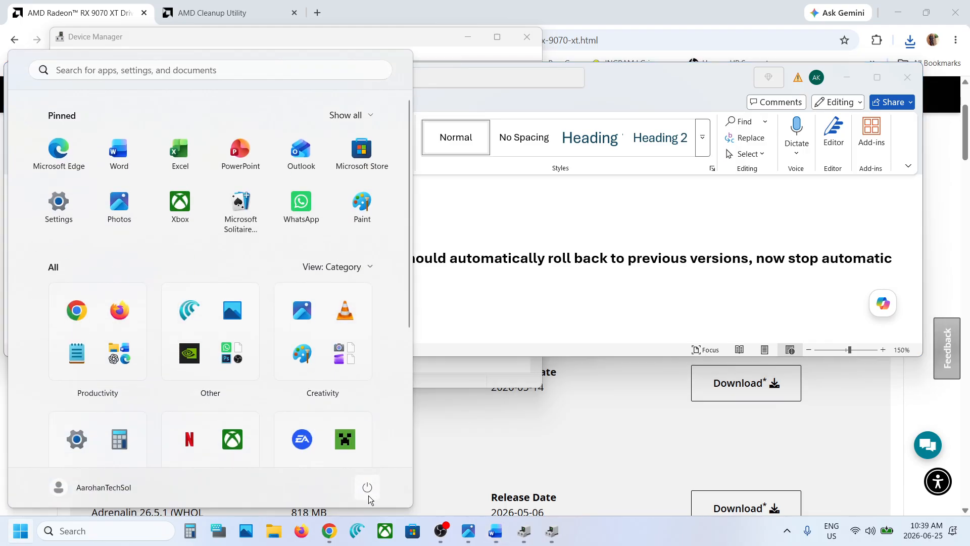
click(368, 487)
click(509, 305)
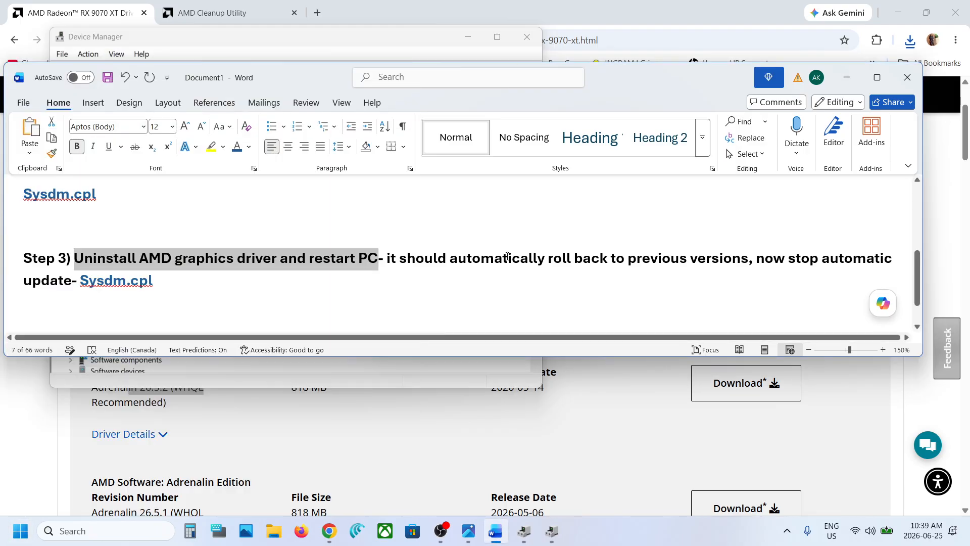
drag(478, 254, 687, 260)
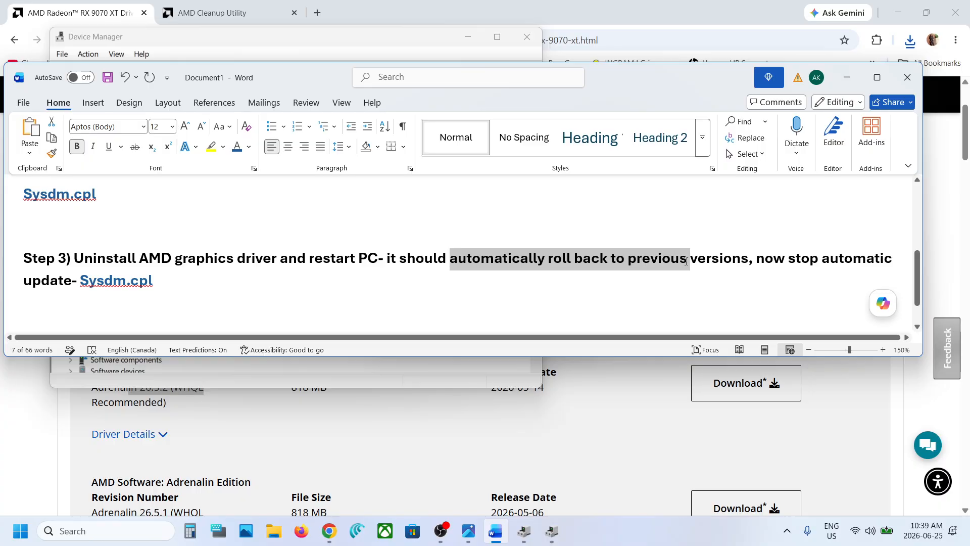
click(437, 284)
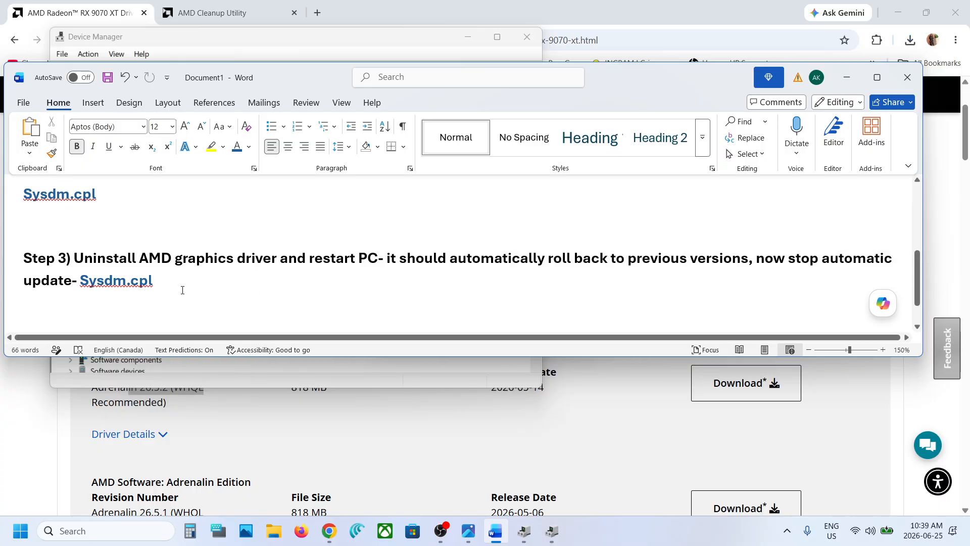
Copy "Sysdm.cpl" from Step 3 and execute it in the Windows Run dialog to open System Properties
drag(165, 283, 72, 283)
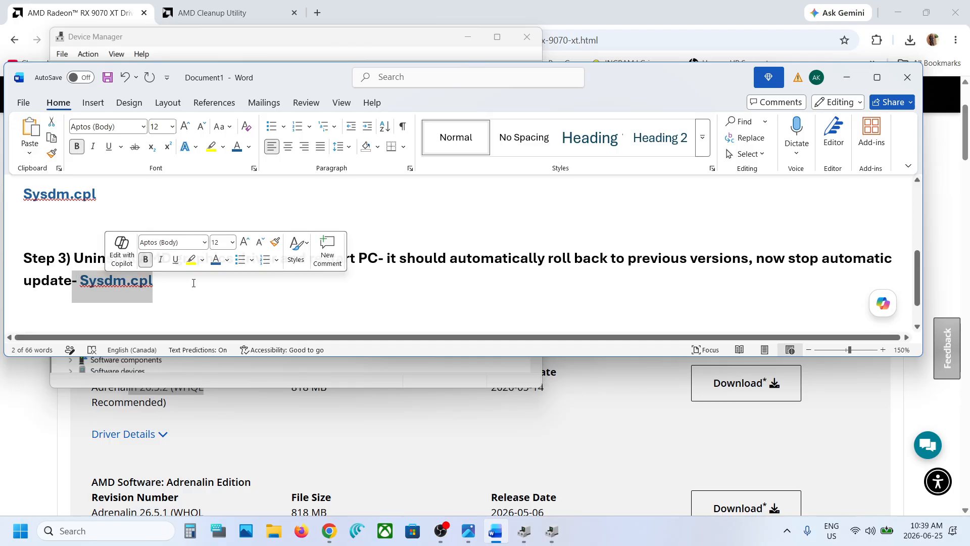
drag(180, 282, 79, 281)
key(ctrl+c)
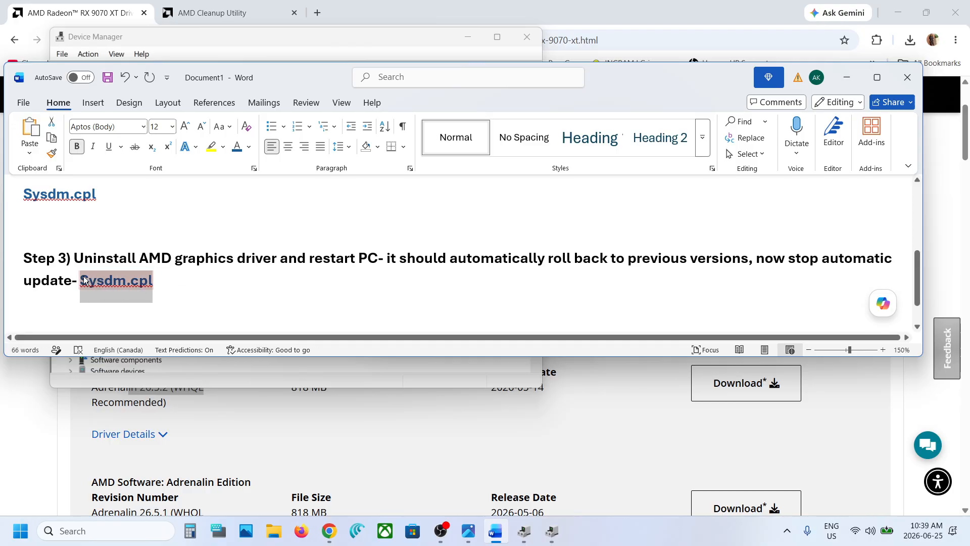
click(103, 532)
text(run)
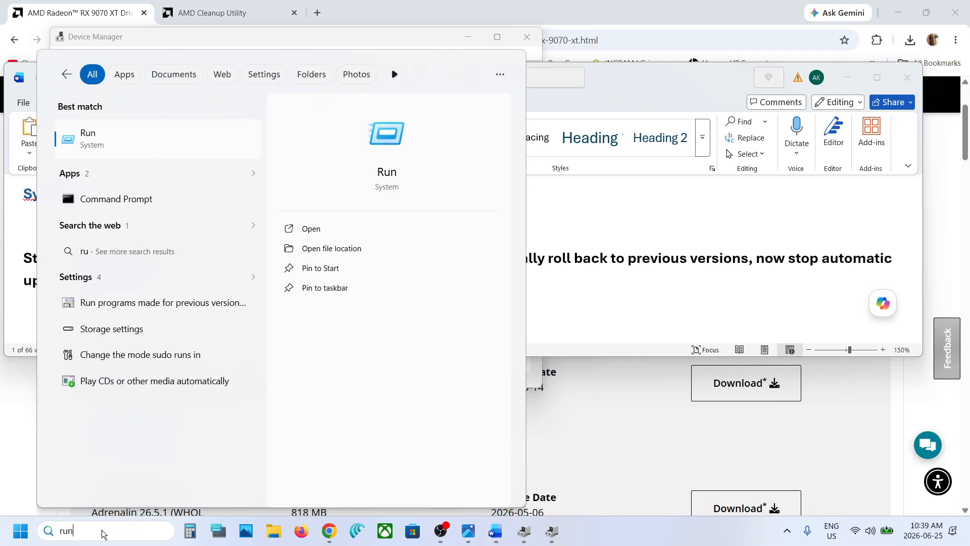
key(Return)
key(ctrl+v)
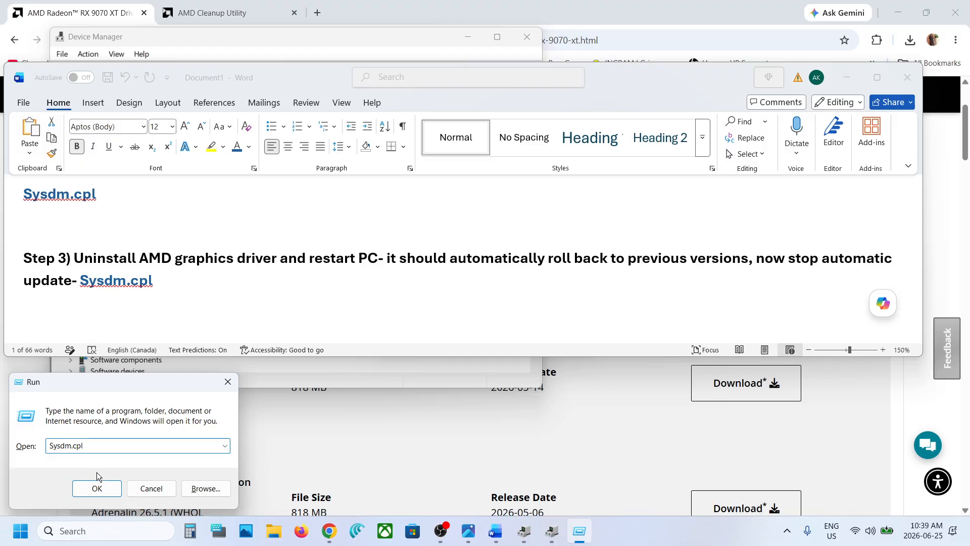
click(97, 487)
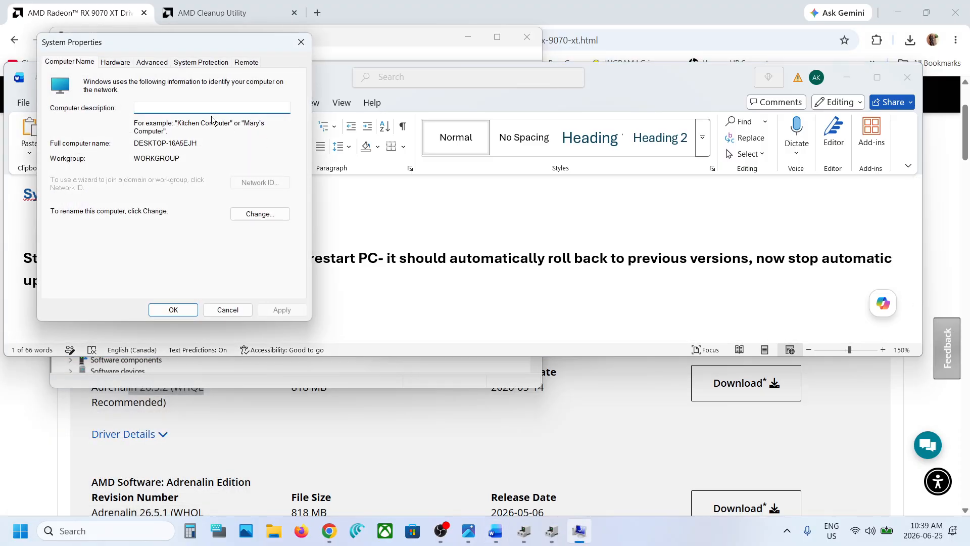
Open the Device Installation Settings and choose No for automatically downloading manufacturers' apps, without saving
click(128, 67)
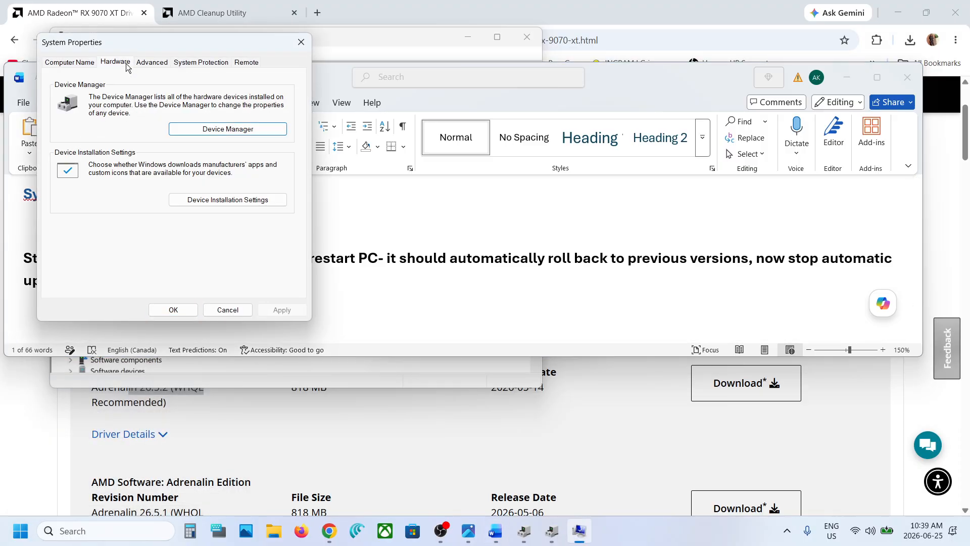
click(212, 206)
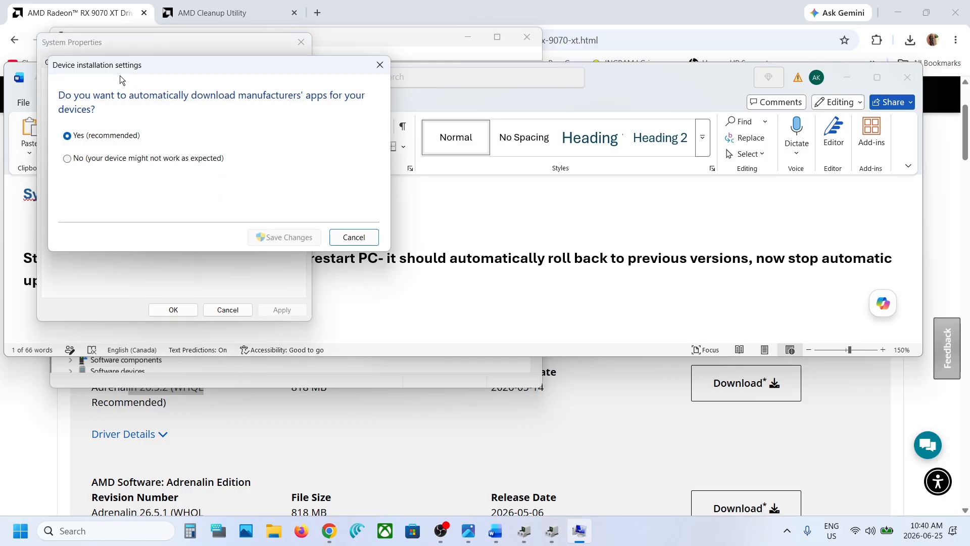
click(67, 158)
Highlight the automatic rollback text in Word's Step 3, and Adrenalin 26.6.1 and 26.5.2 in Chrome's driver list
click(460, 281)
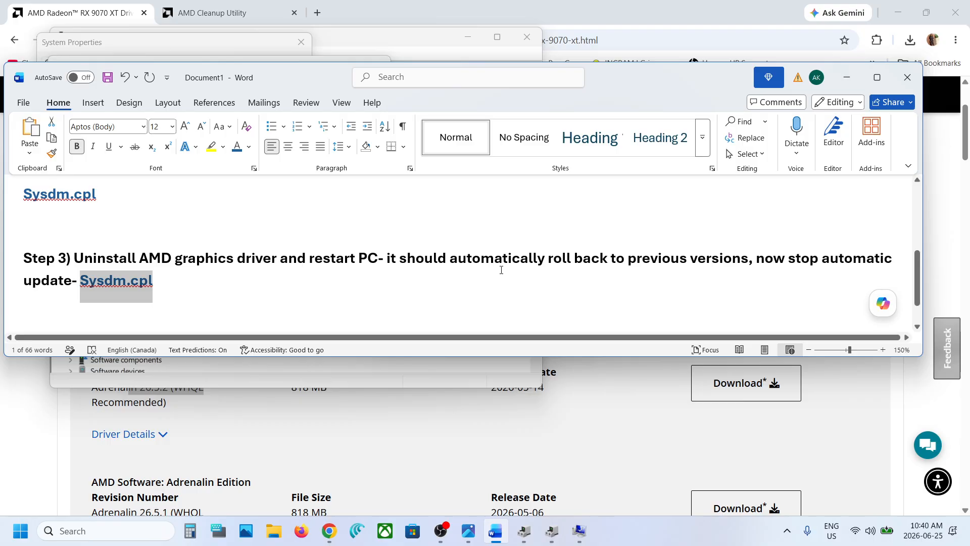
drag(450, 259, 684, 275)
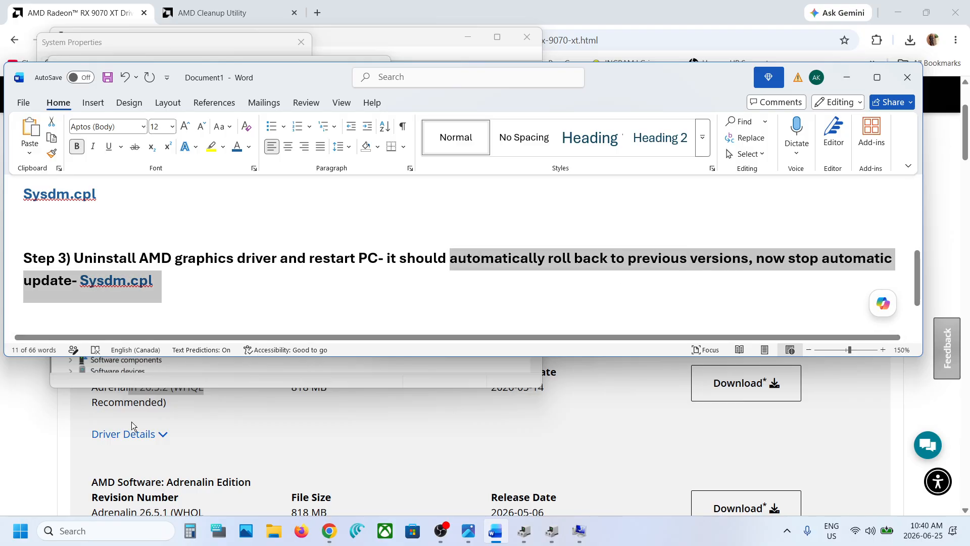
drag(50, 450, 255, 316)
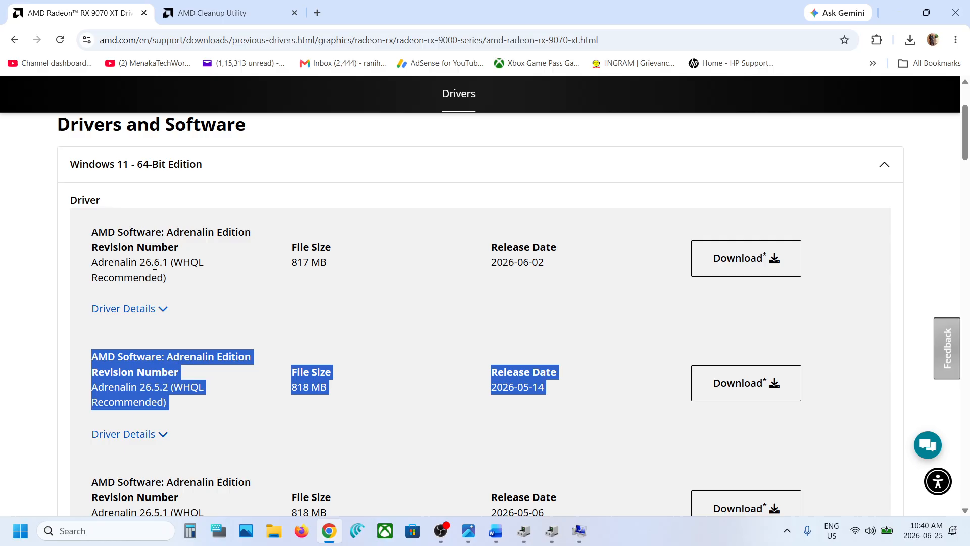
drag(116, 262, 183, 262)
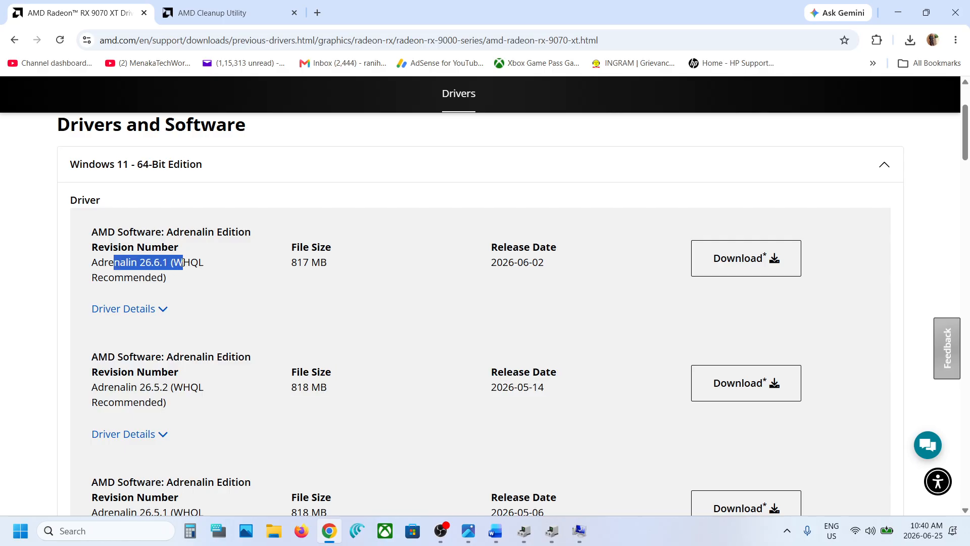
scroll(183, 267, down, 1)
drag(138, 352, 181, 354)
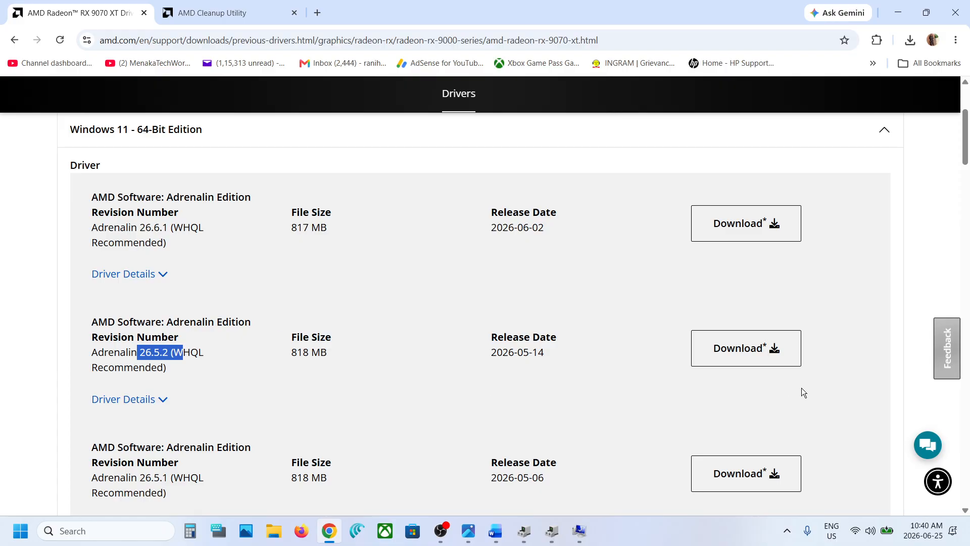
Bring System Properties back up and view its Device Installation Settings
click(577, 537)
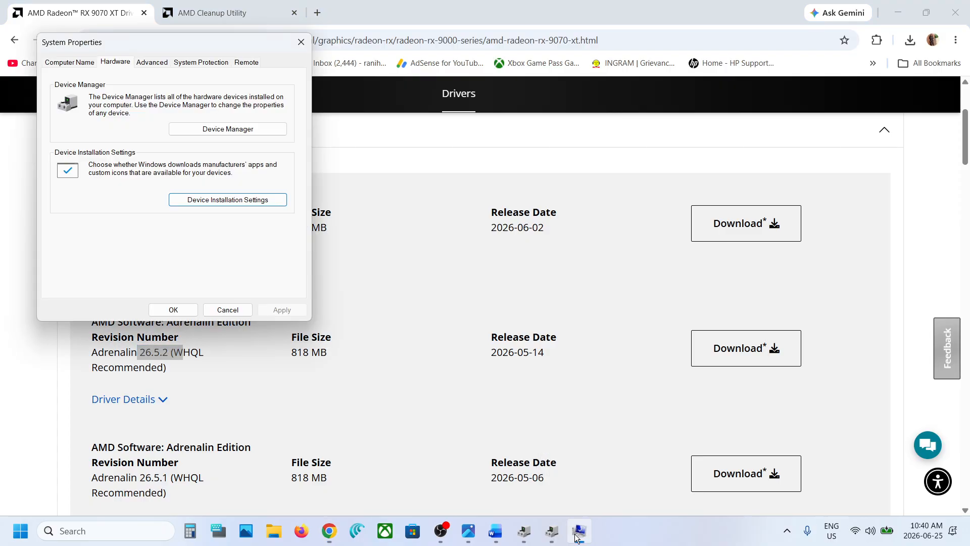
click(229, 204)
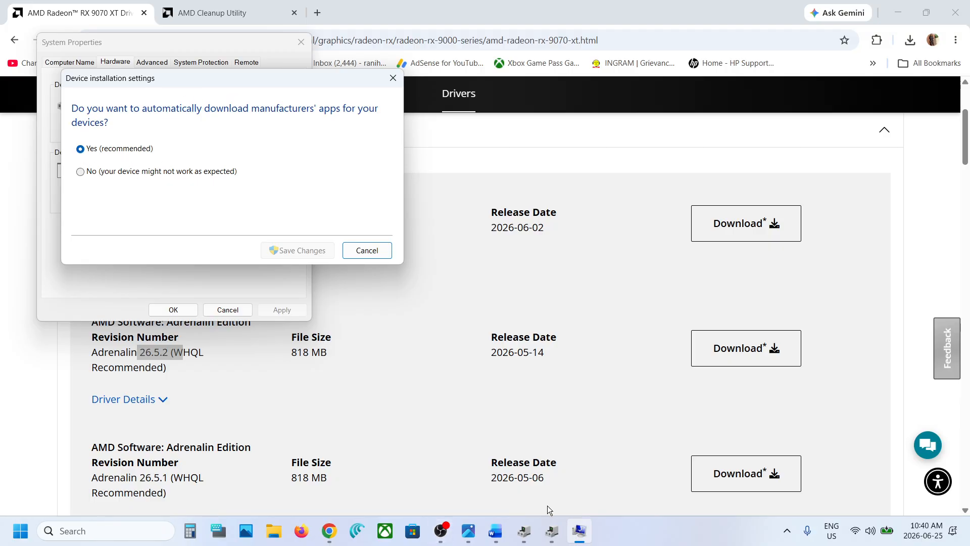
Select "Sysdm.cpl" in Word's Step 3, execute it in the Run dialog and reopen the Device Installation Settings from System Properties
click(500, 542)
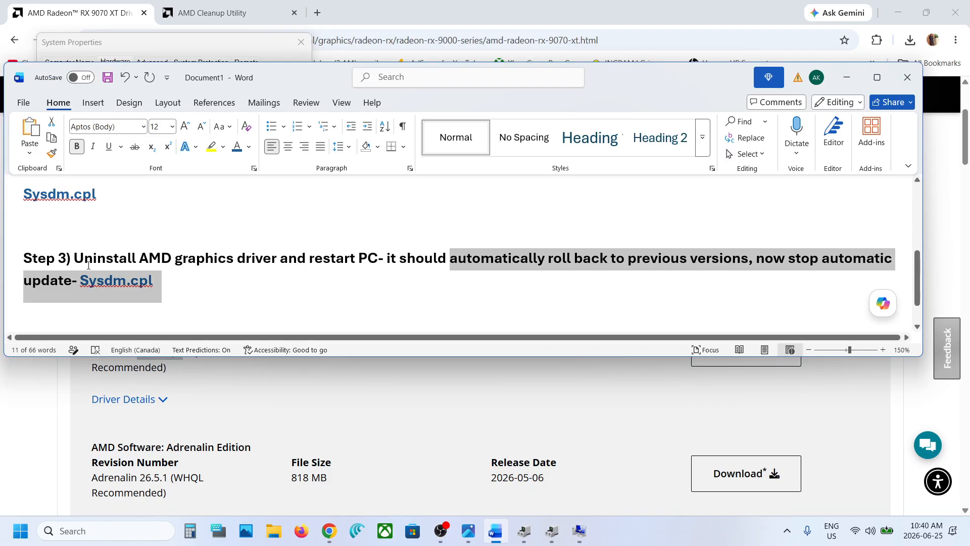
click(114, 280)
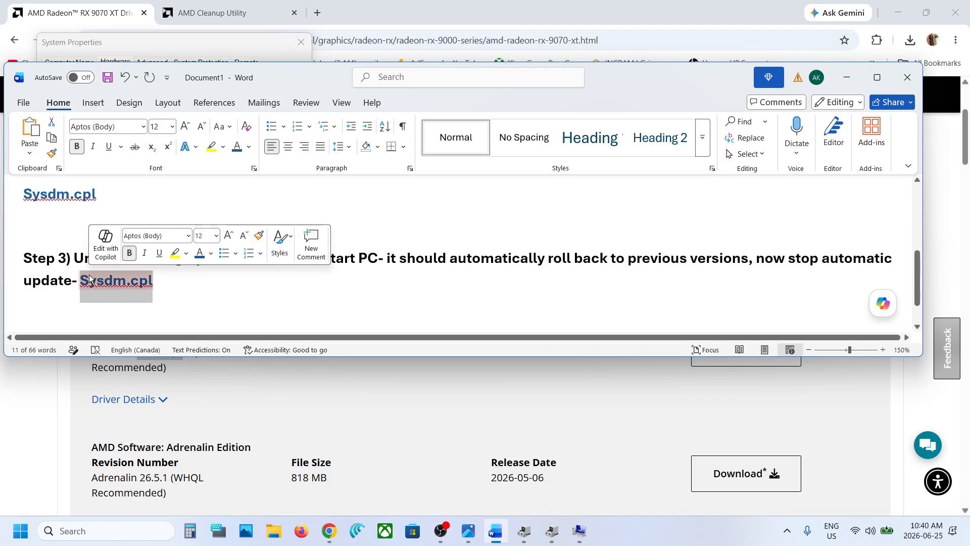
key(super+r)
key(ctrl+v)
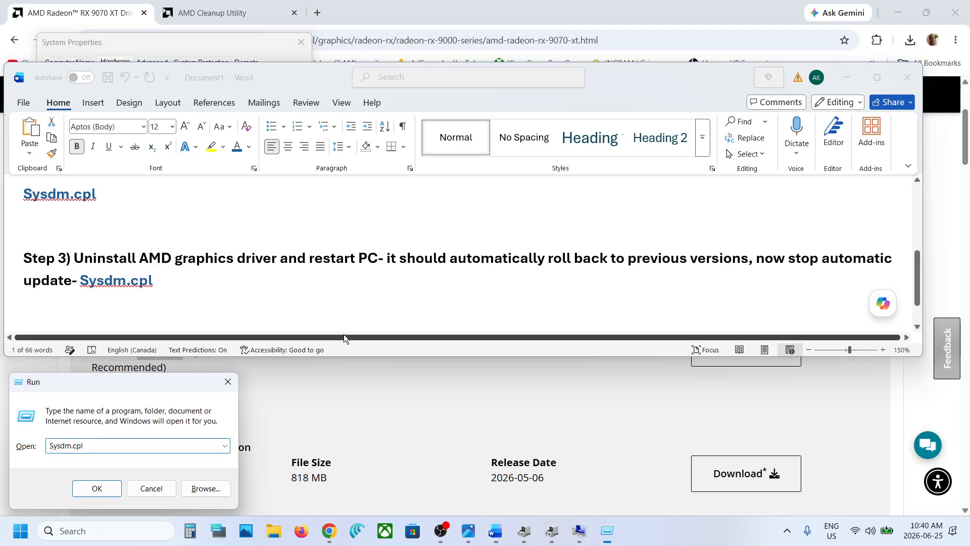
key(Return)
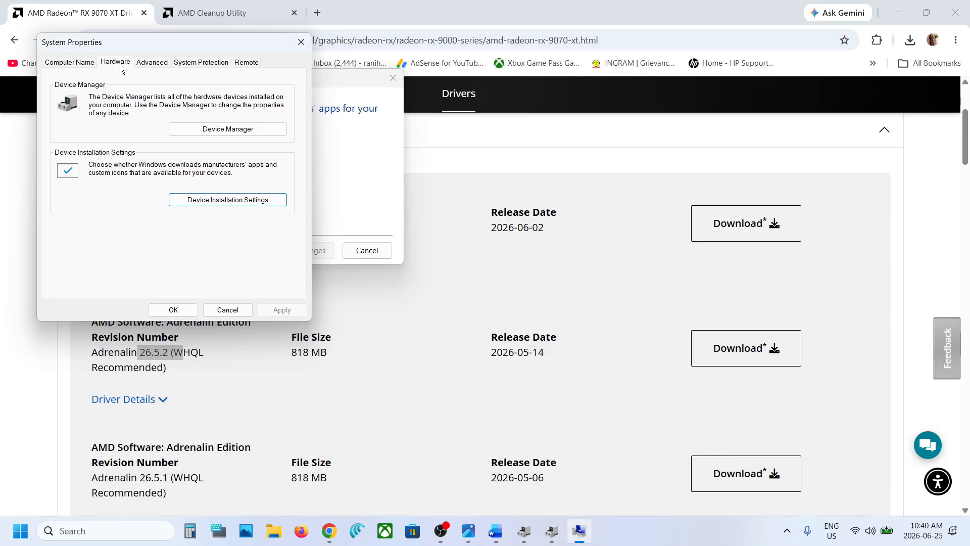
click(220, 199)
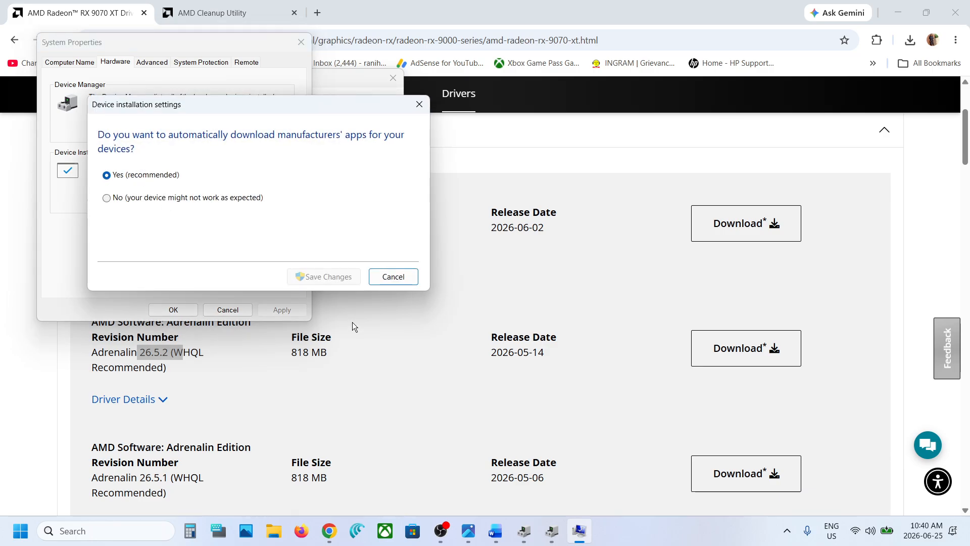
Switch back to Chrome's list of previous RX 9070 XT drivers
click(509, 445)
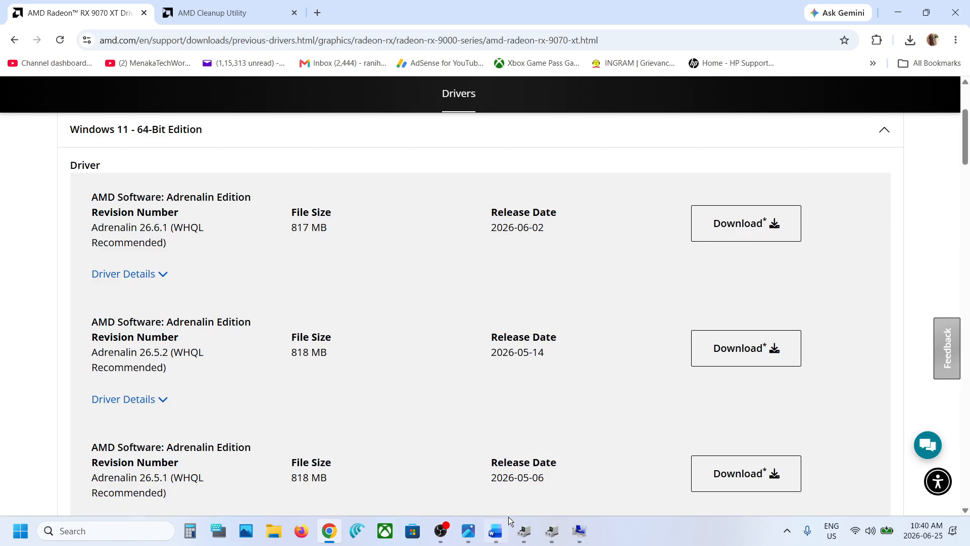
mouse_move(493, 536)
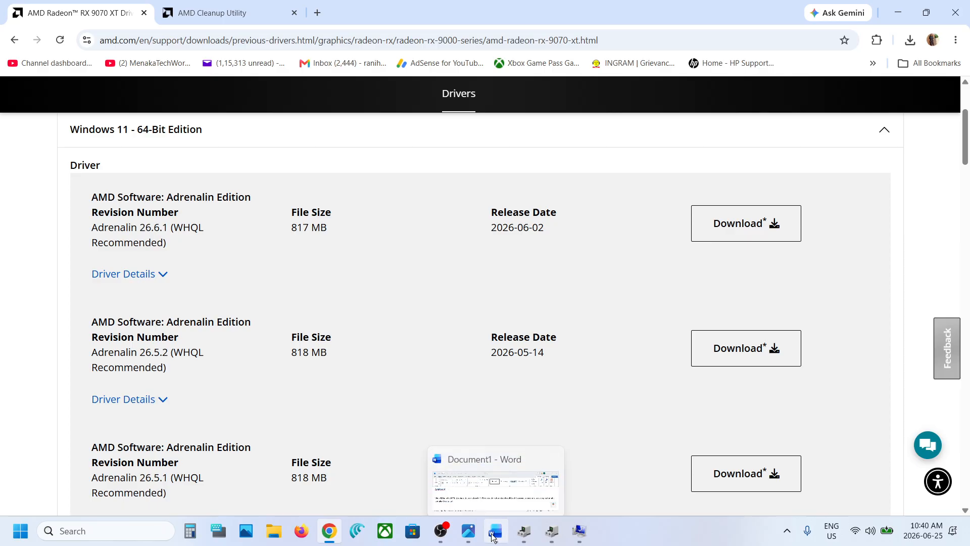
click(615, 534)
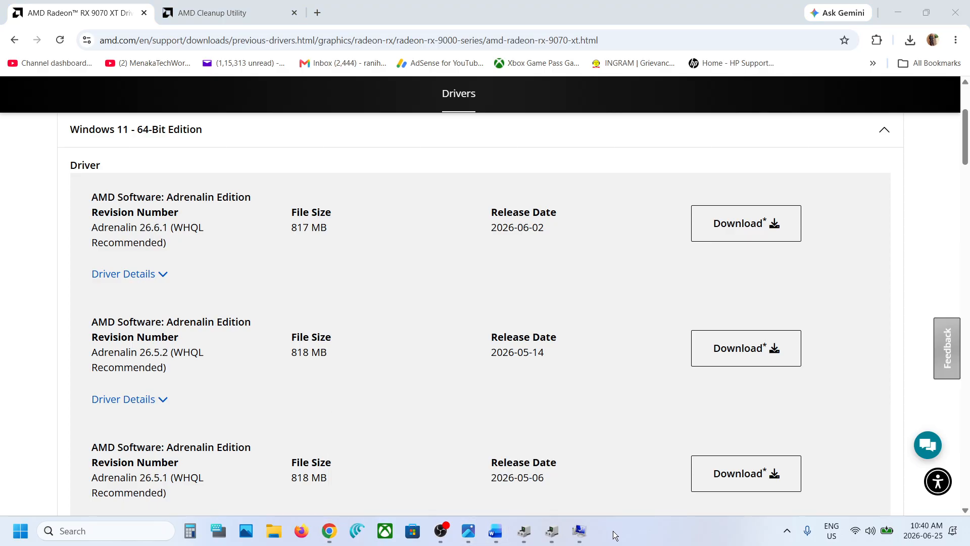